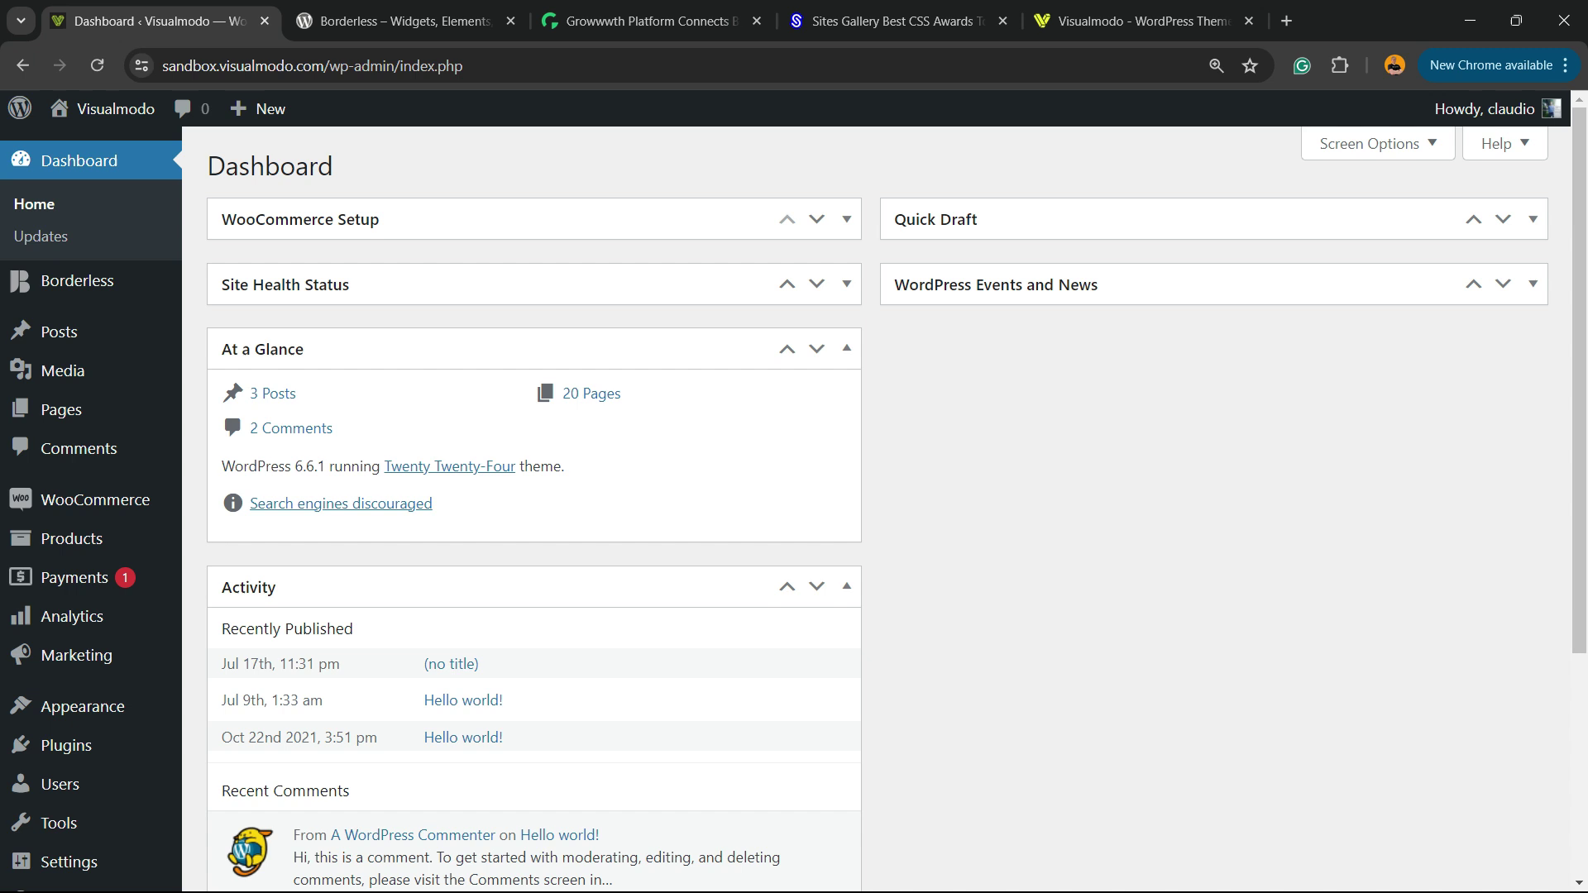
# - Go to the Add New Plugins page in the WordPress admin
pyautogui.click(388, 66)
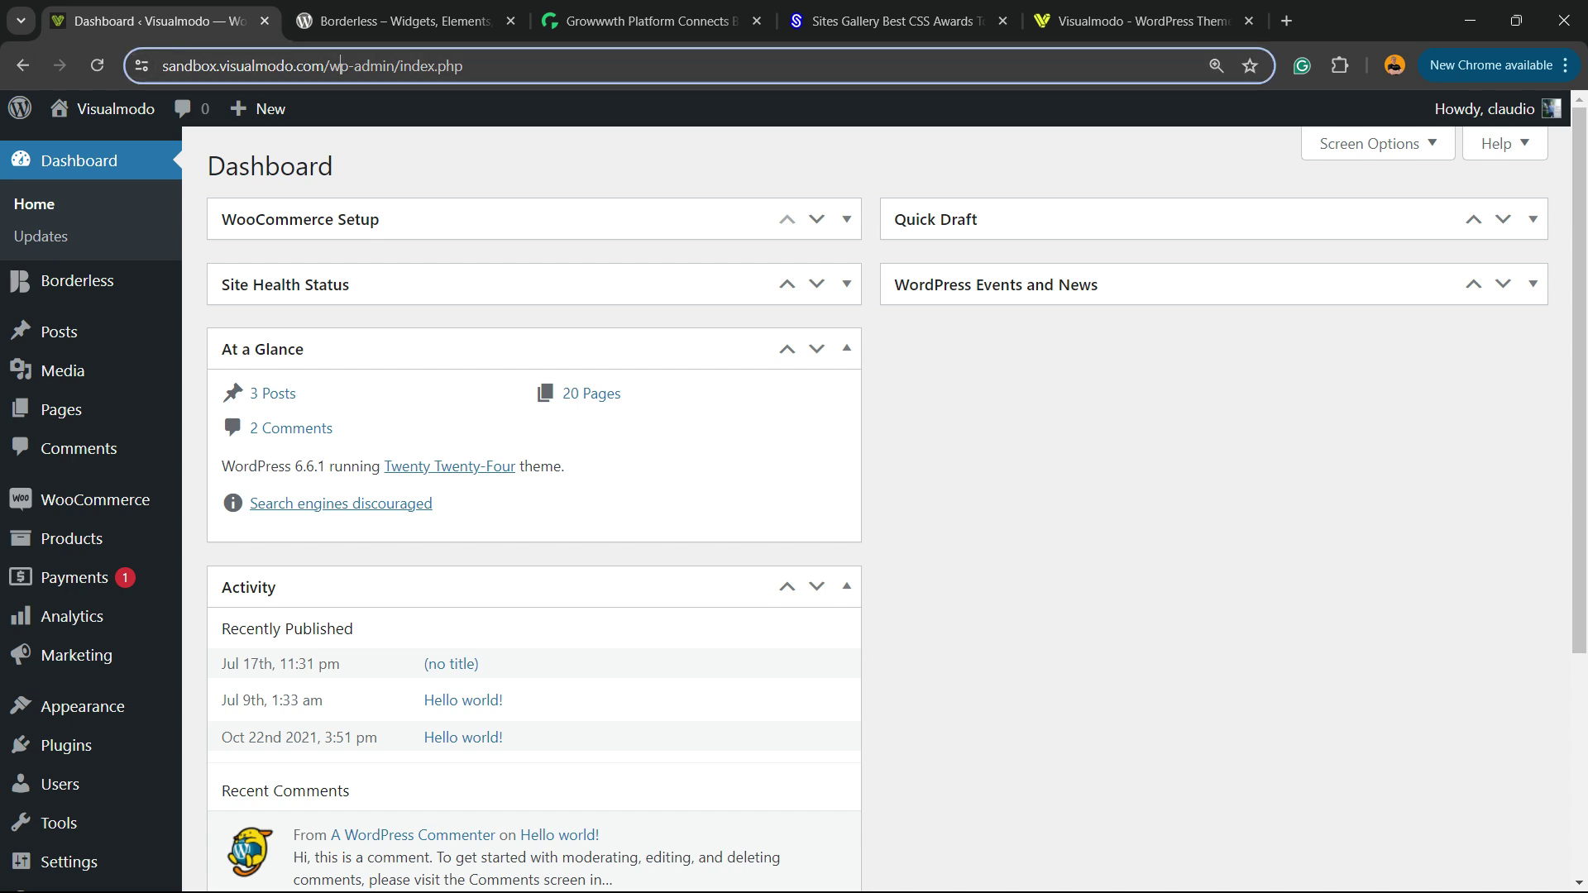
pyautogui.moveTo(340, 66); pyautogui.dragTo(441, 67)
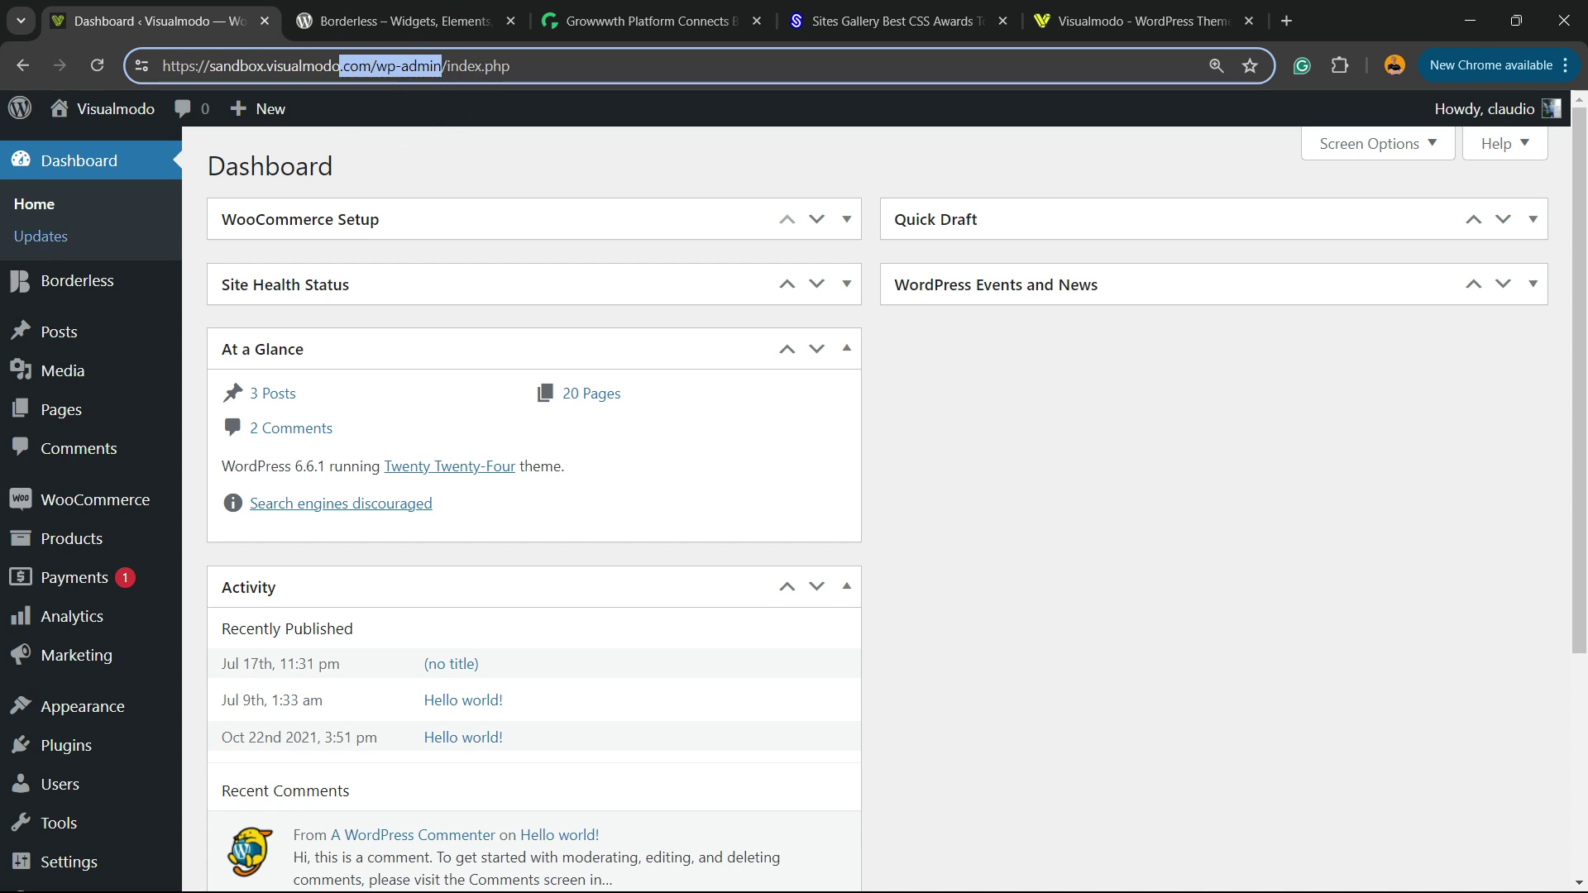
pyautogui.scroll(-3, 62, 372)
pyautogui.moveTo(66, 704)
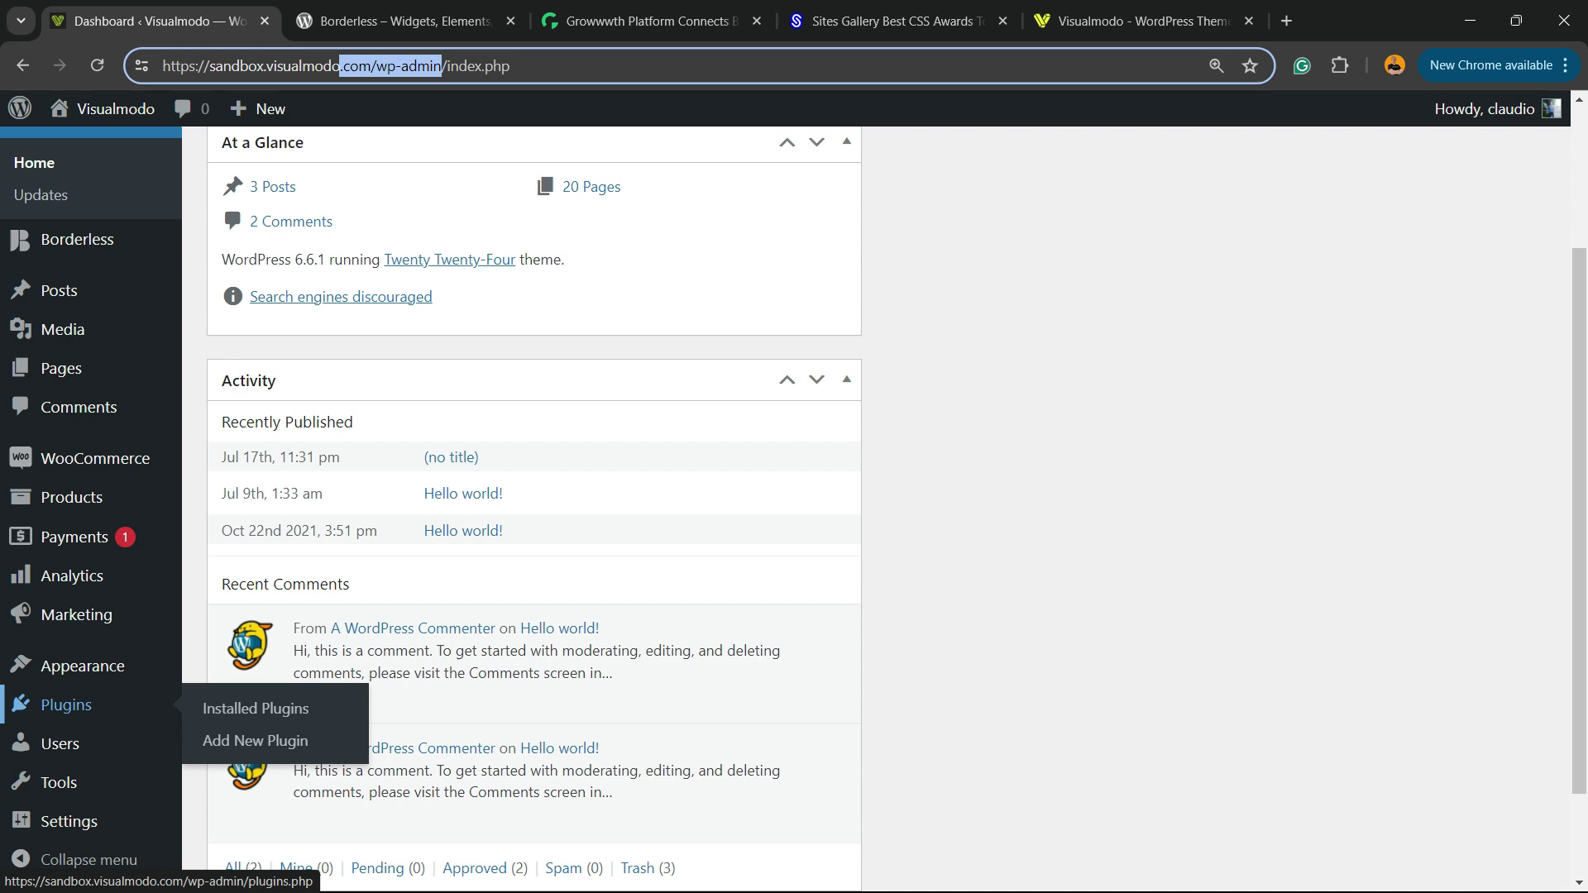
pyautogui.click(255, 740)
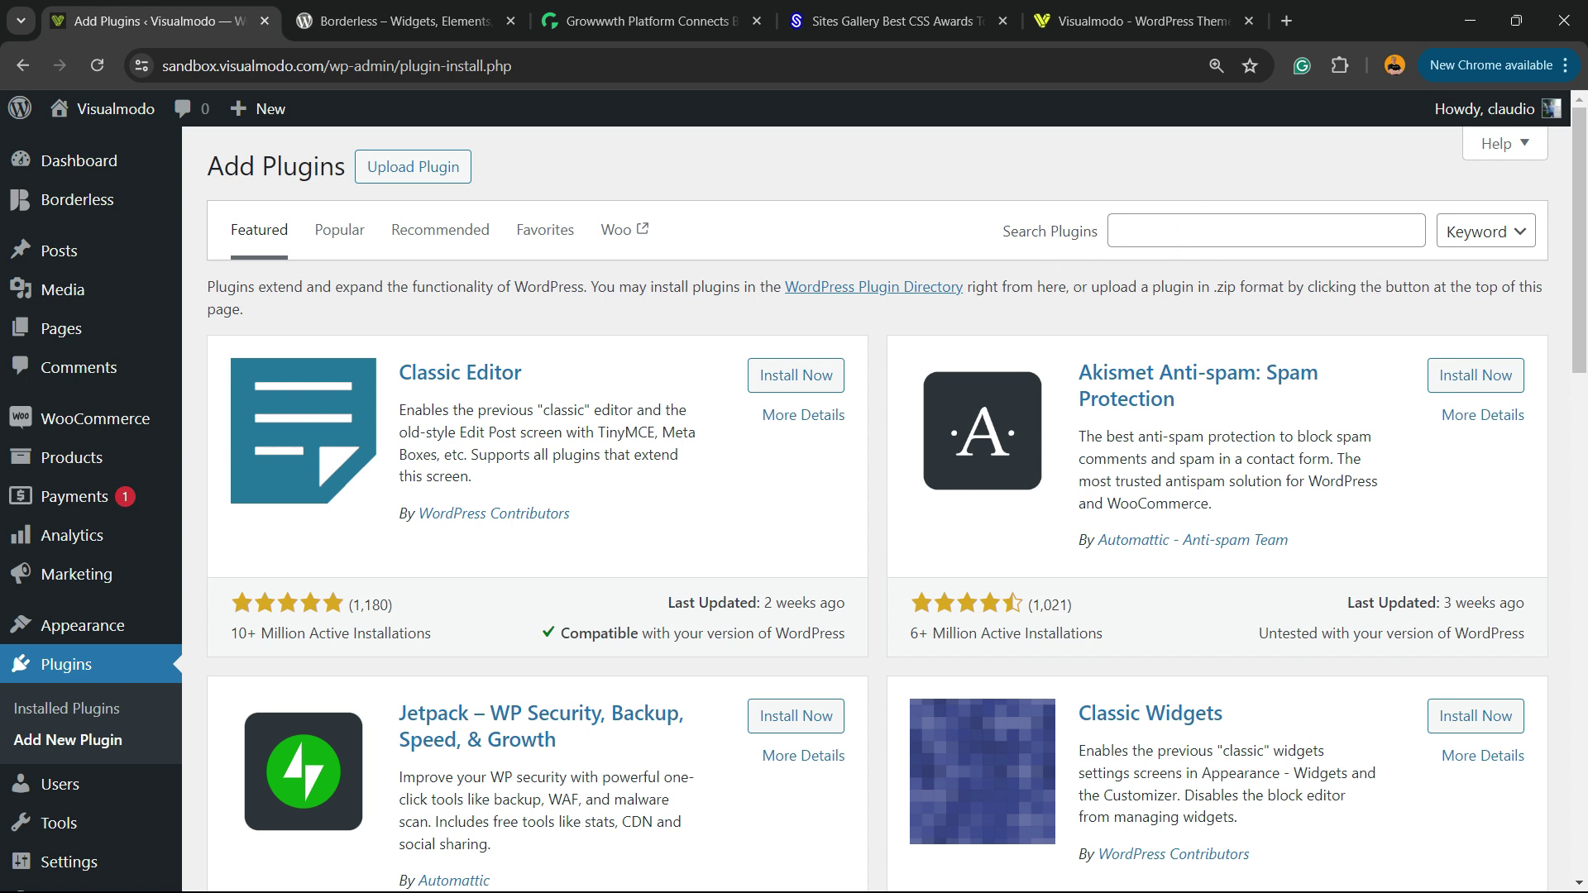
# - Search for 'WPForms Lite', then install and activate the WPForms plugin
pyautogui.click(1265, 231)
pyautogui.write('WPForms Lite')
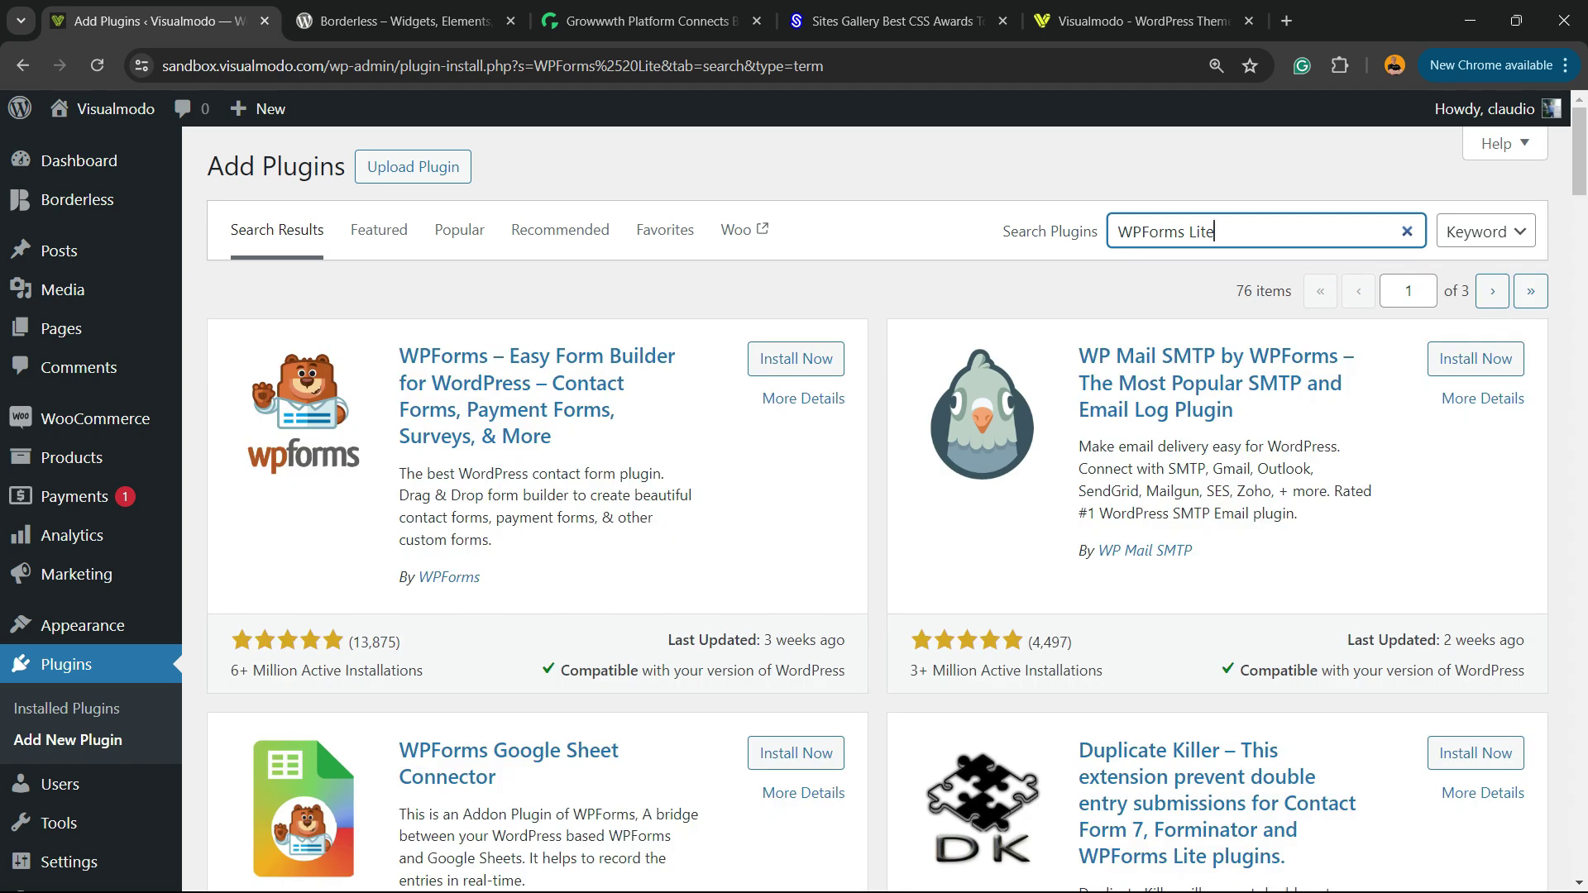
pyautogui.moveTo(400, 356); pyautogui.dragTo(461, 356)
pyautogui.click(209, 284)
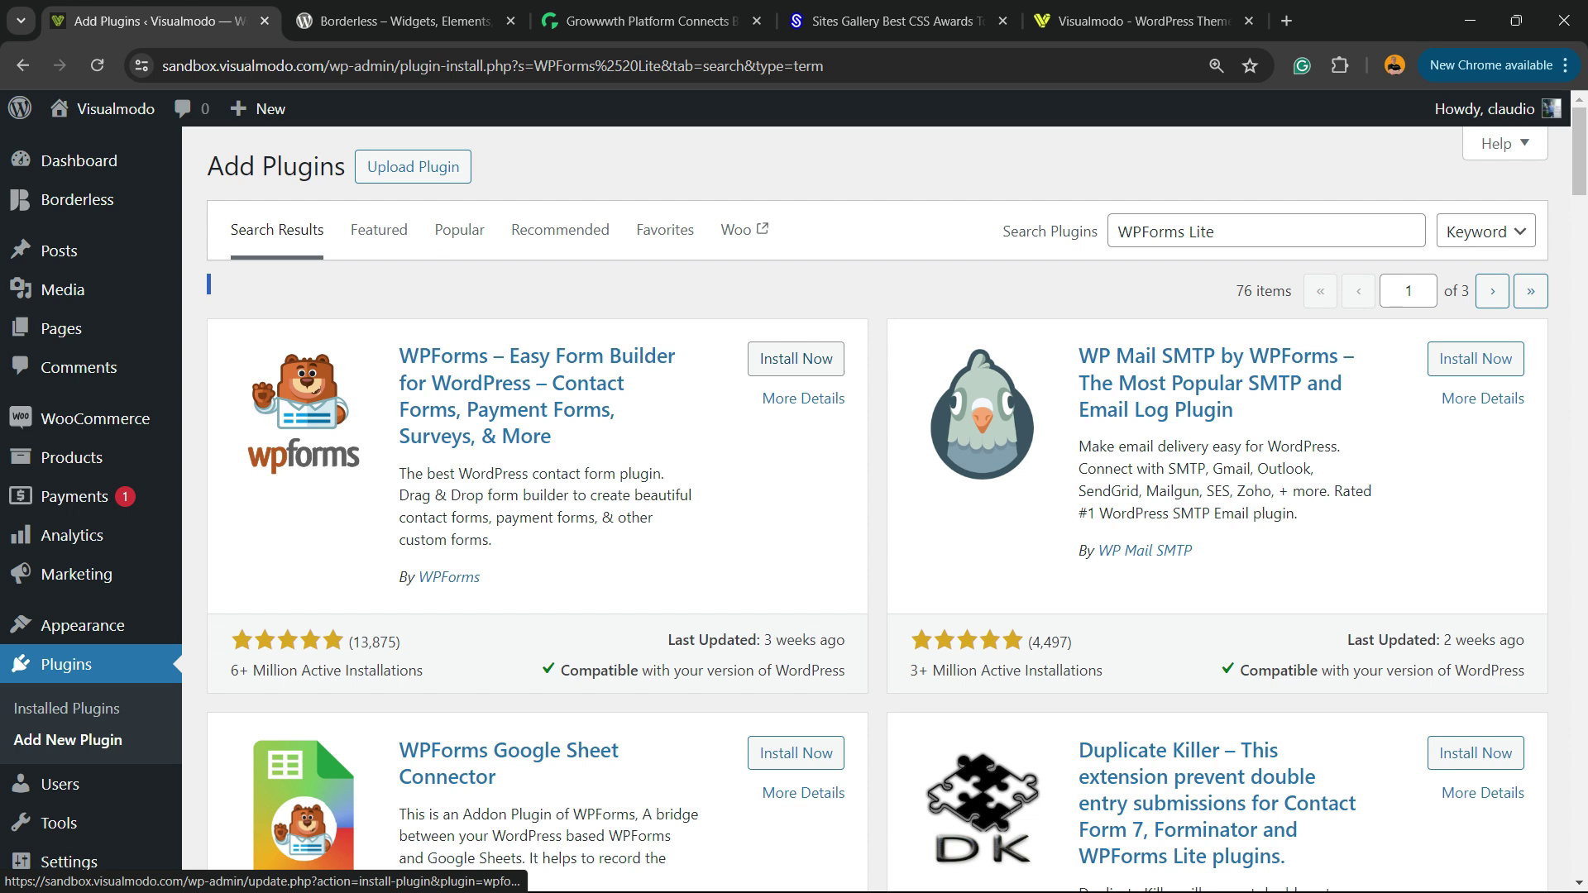
pyautogui.click(796, 358)
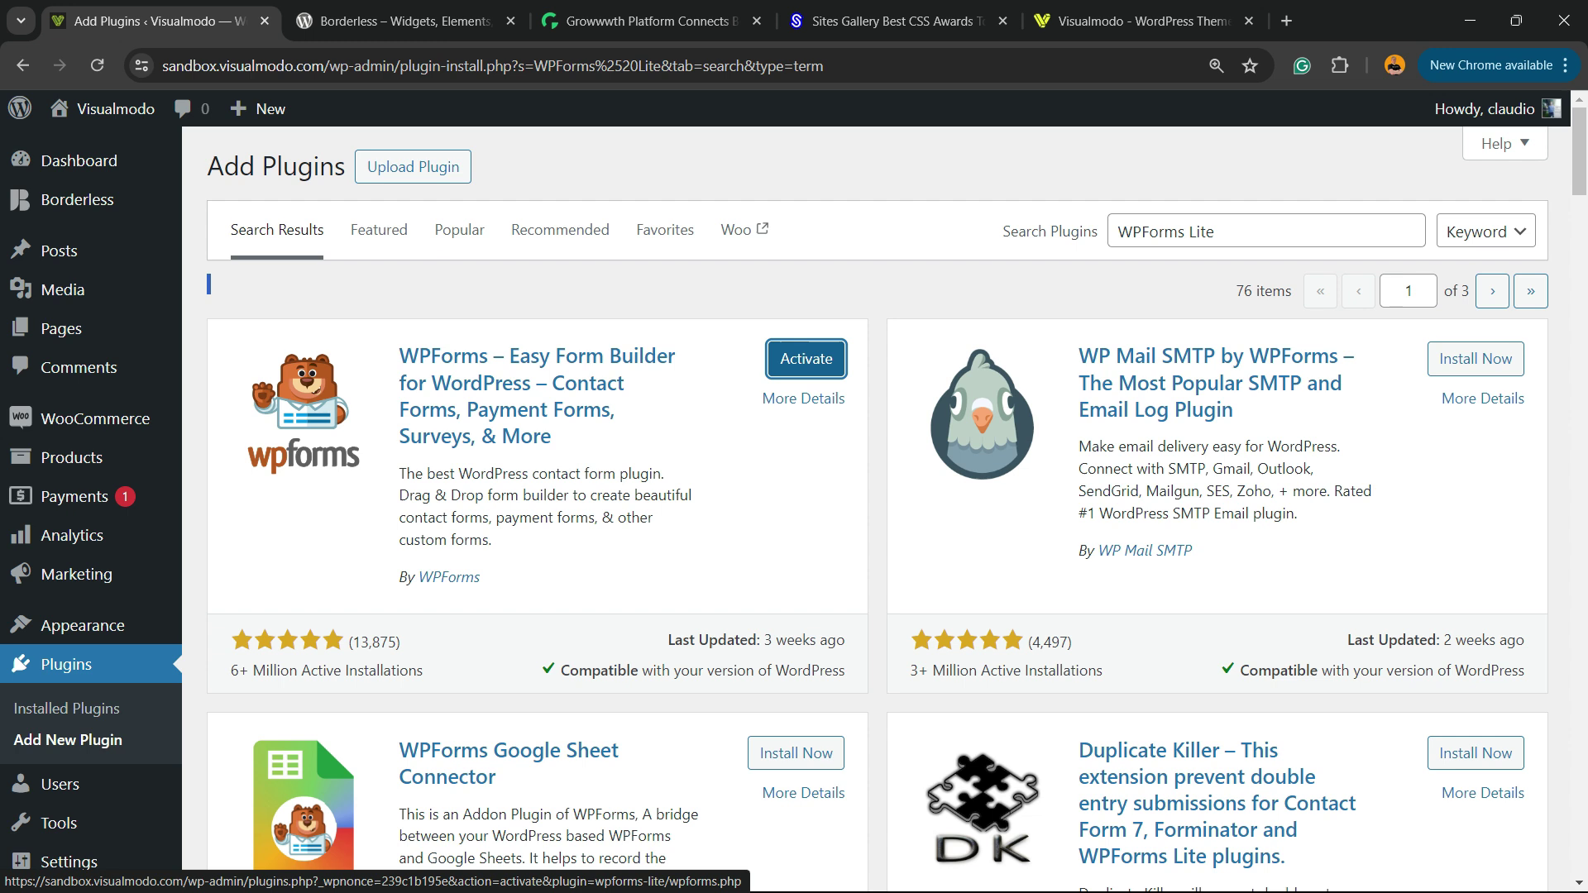
pyautogui.click(807, 358)
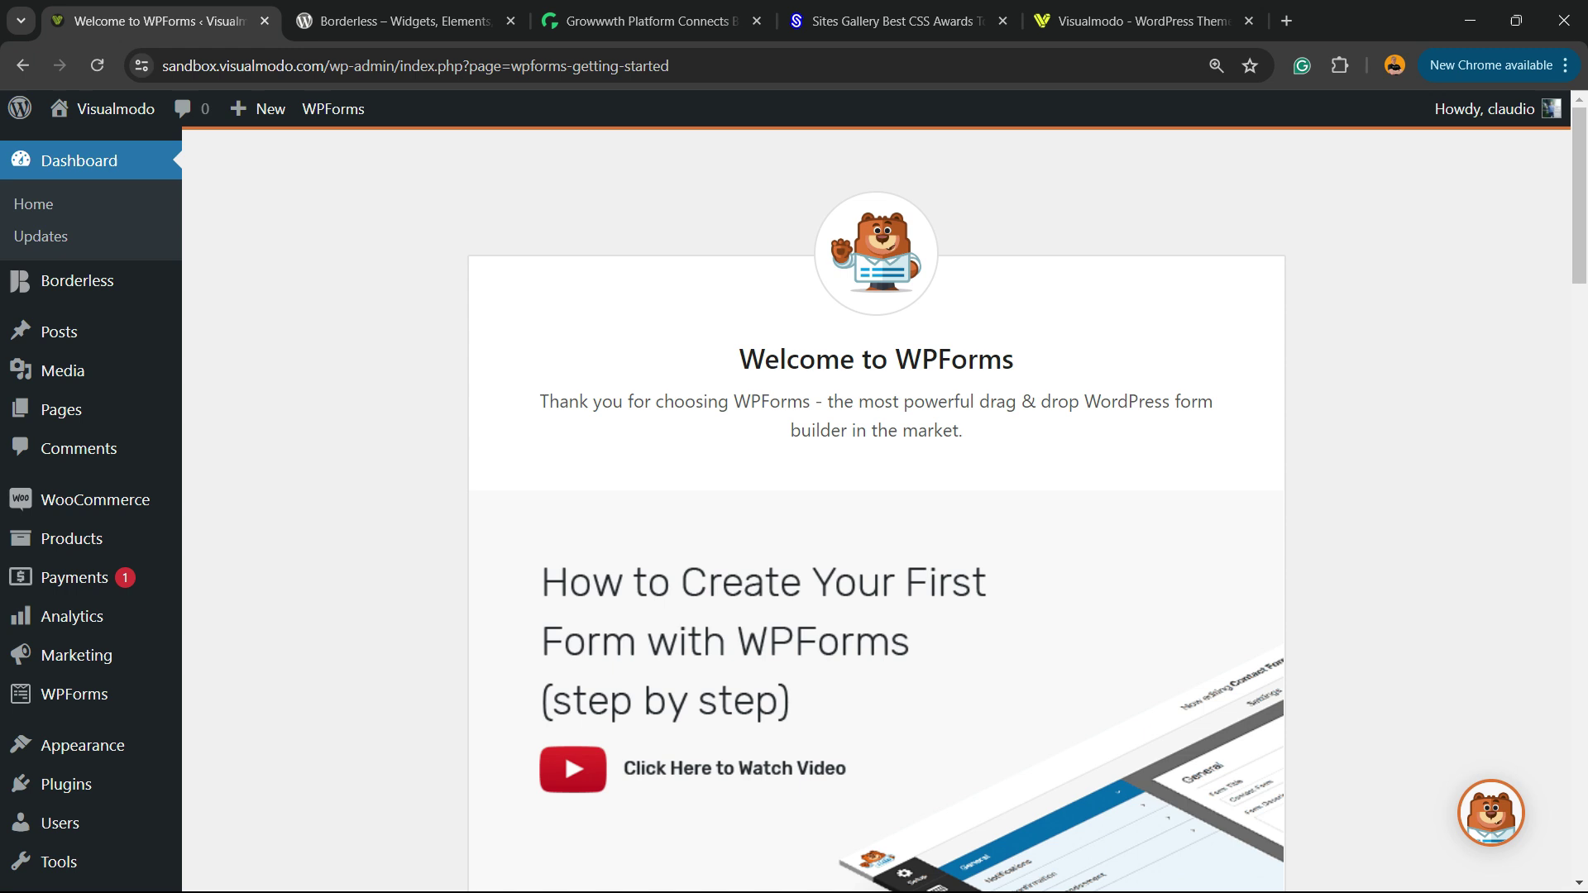
# - Start the first form from the WPForms welcome page and browse the template list
pyautogui.scroll(-6, 877, 496)
pyautogui.scroll(-1, 877, 496)
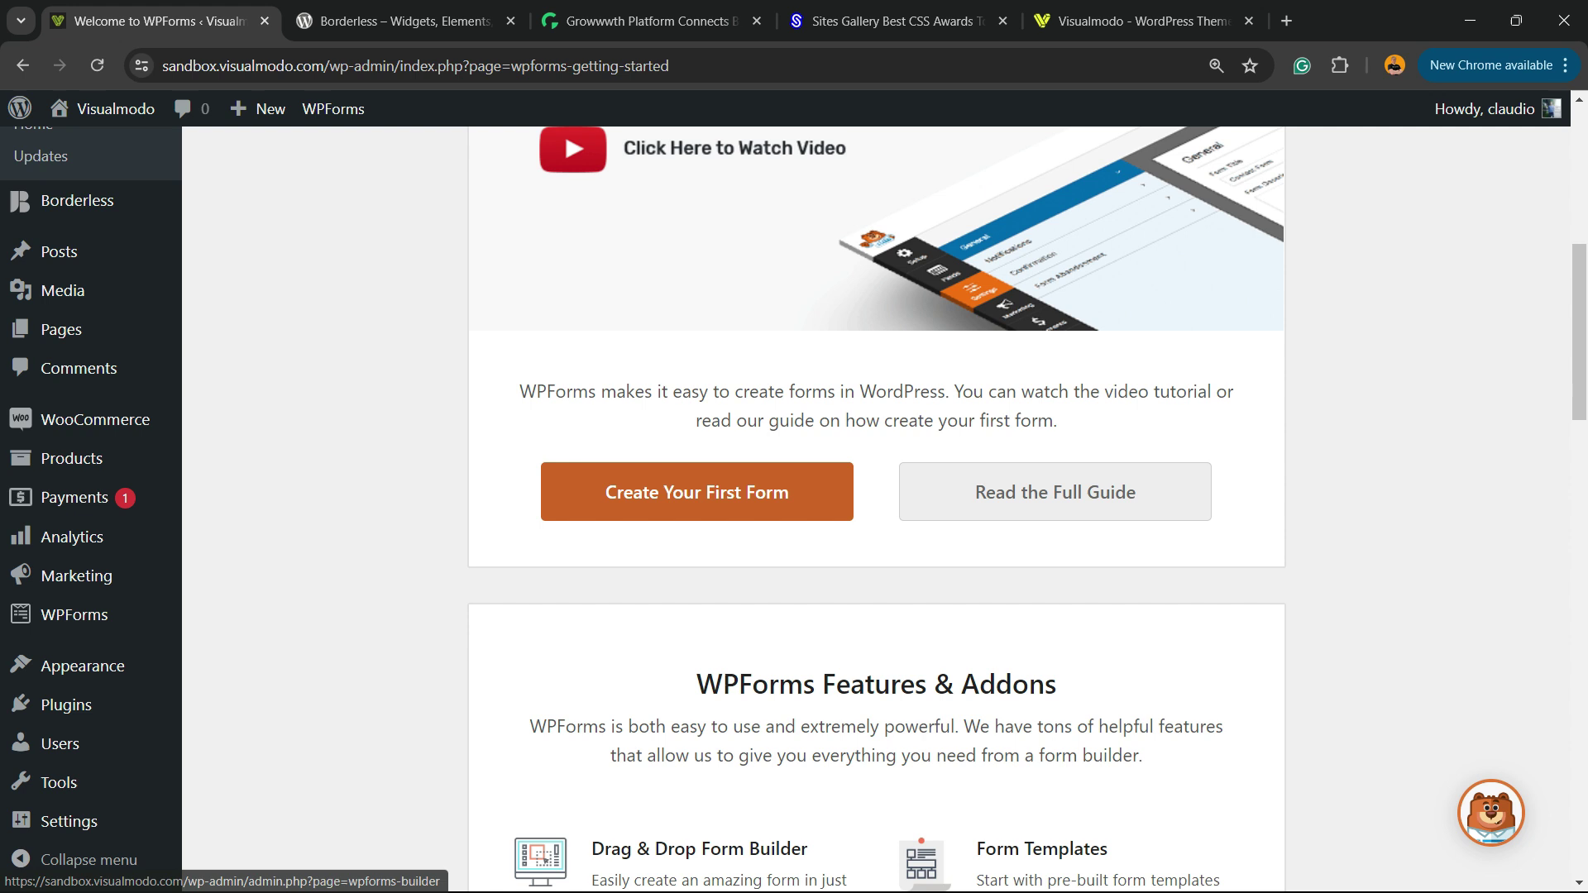
pyautogui.click(633, 495)
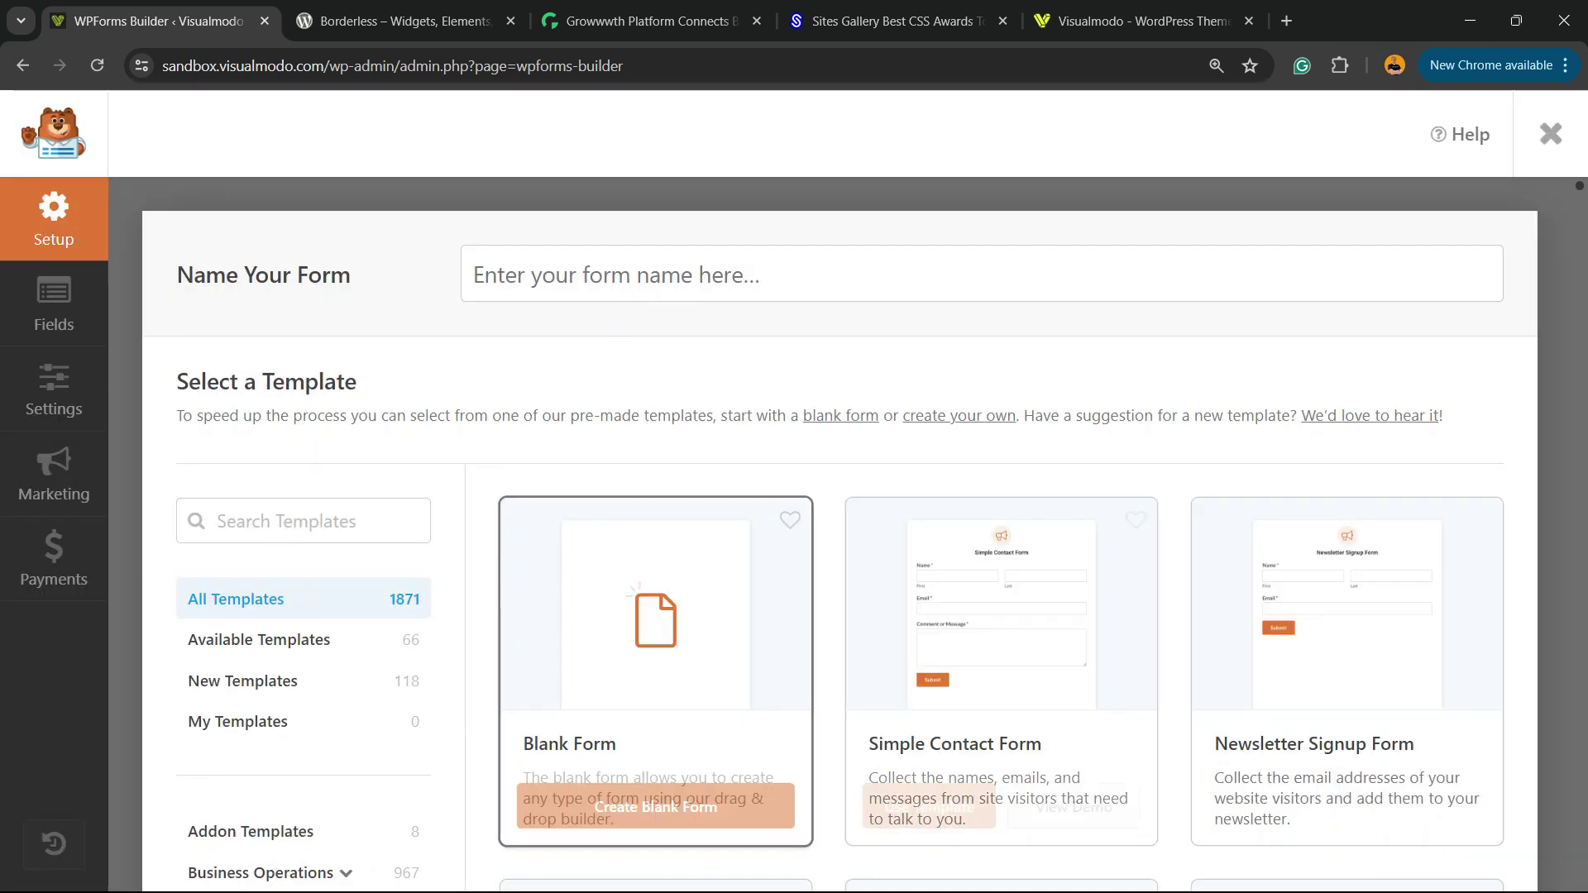
pyautogui.scroll(-2, 910, 579)
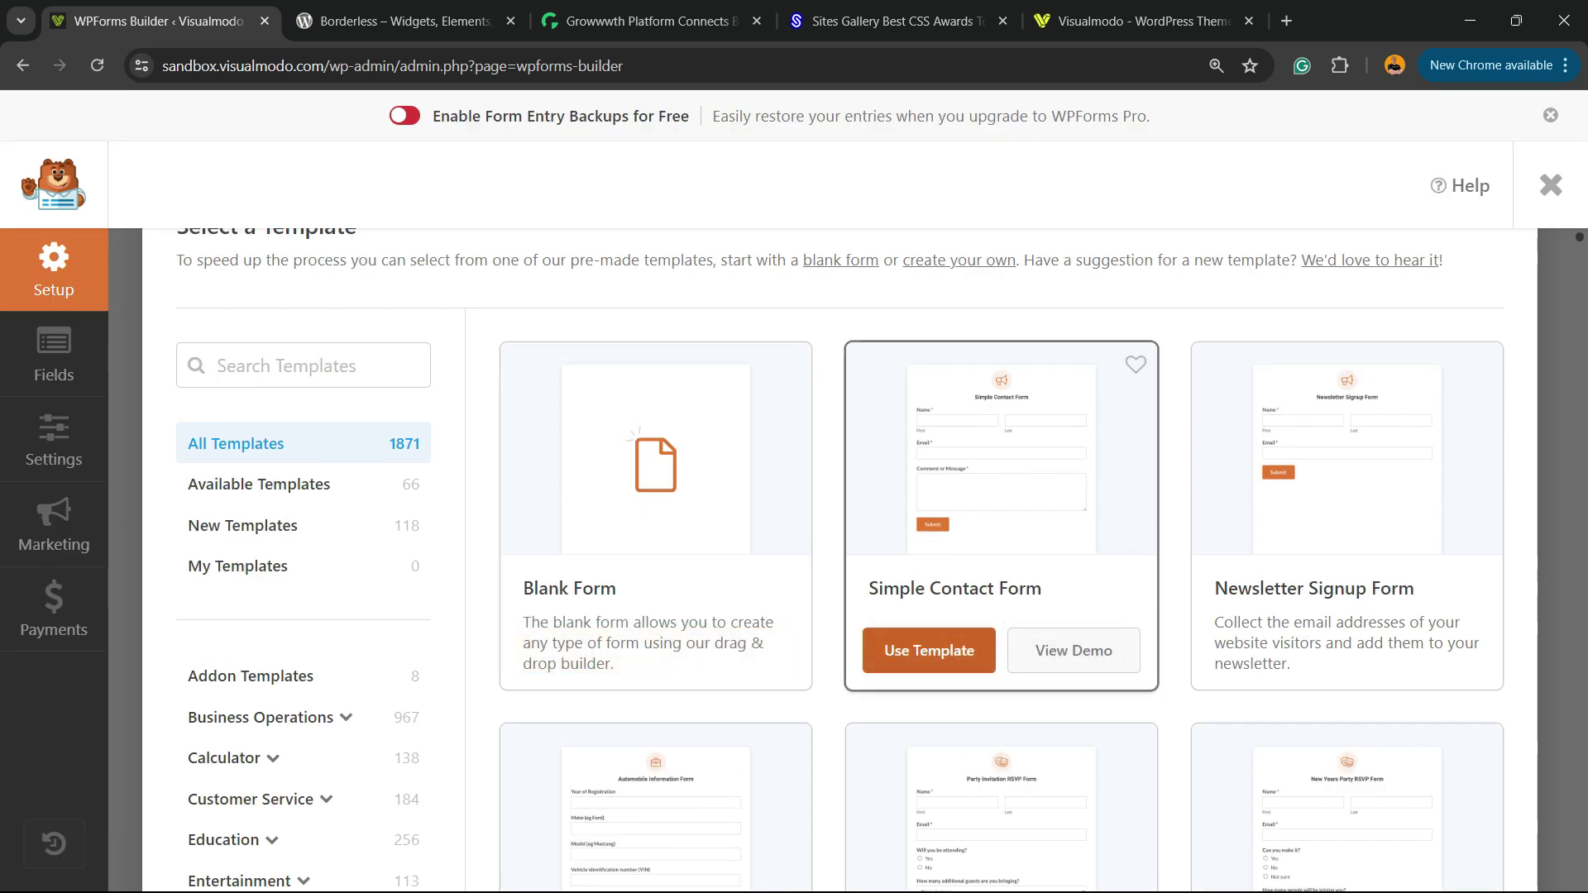
# - Base the new form on the Simple Contact Form template
pyautogui.click(914, 656)
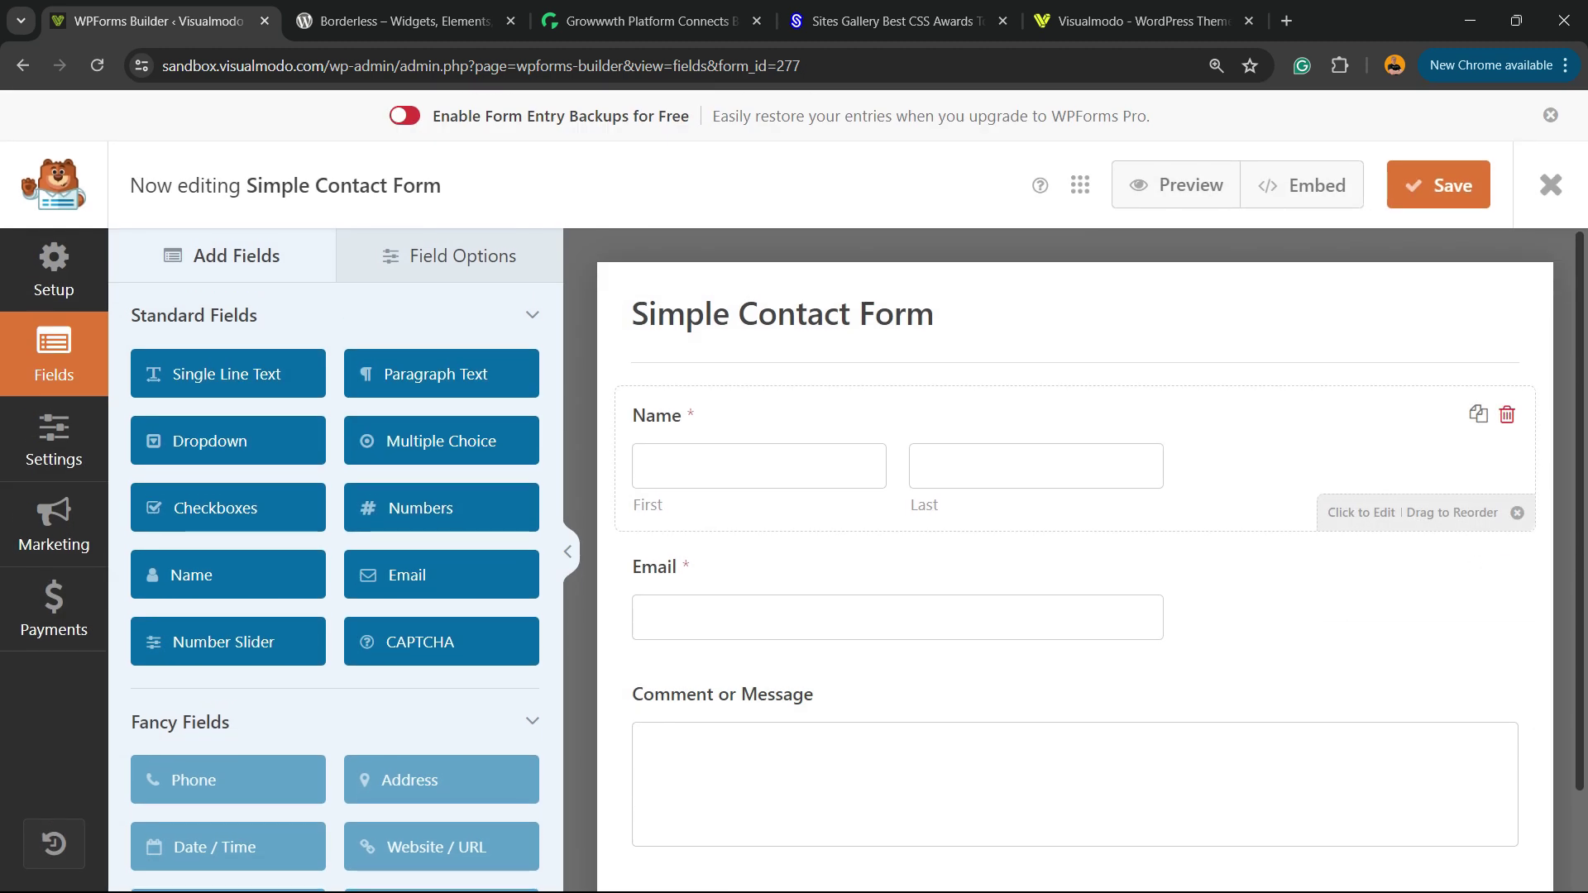
pyautogui.scroll(-2, 1075, 596)
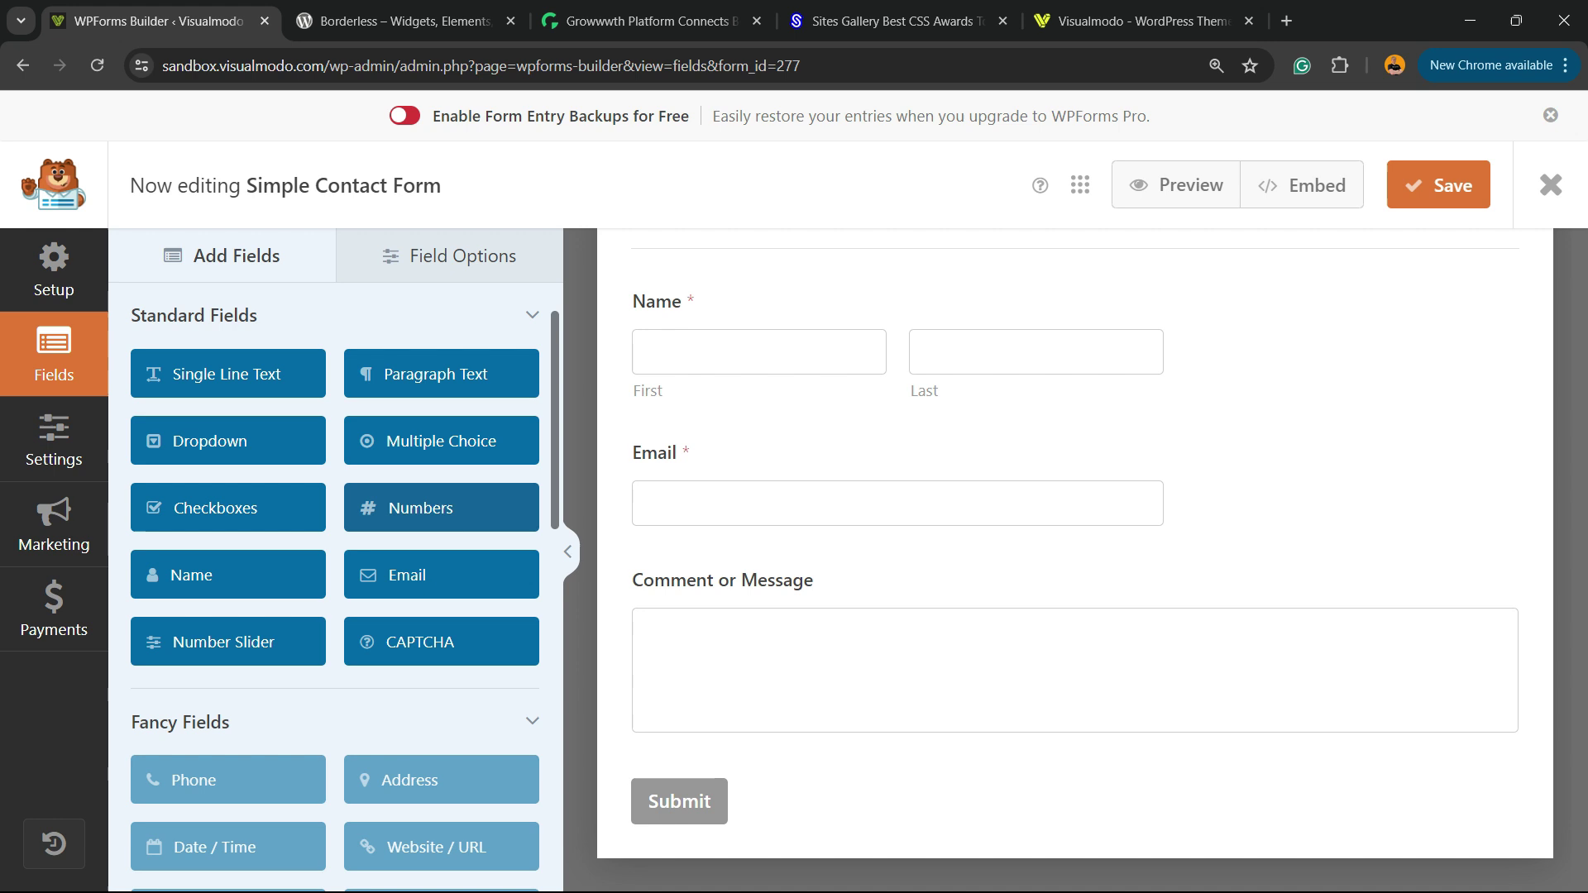
pyautogui.moveTo(441, 507)
pyautogui.mouseDown()
pyautogui.moveTo(463, 497)
pyautogui.moveTo(441, 507)
pyautogui.mouseUp()
pyautogui.scroll(-3, 335, 579)
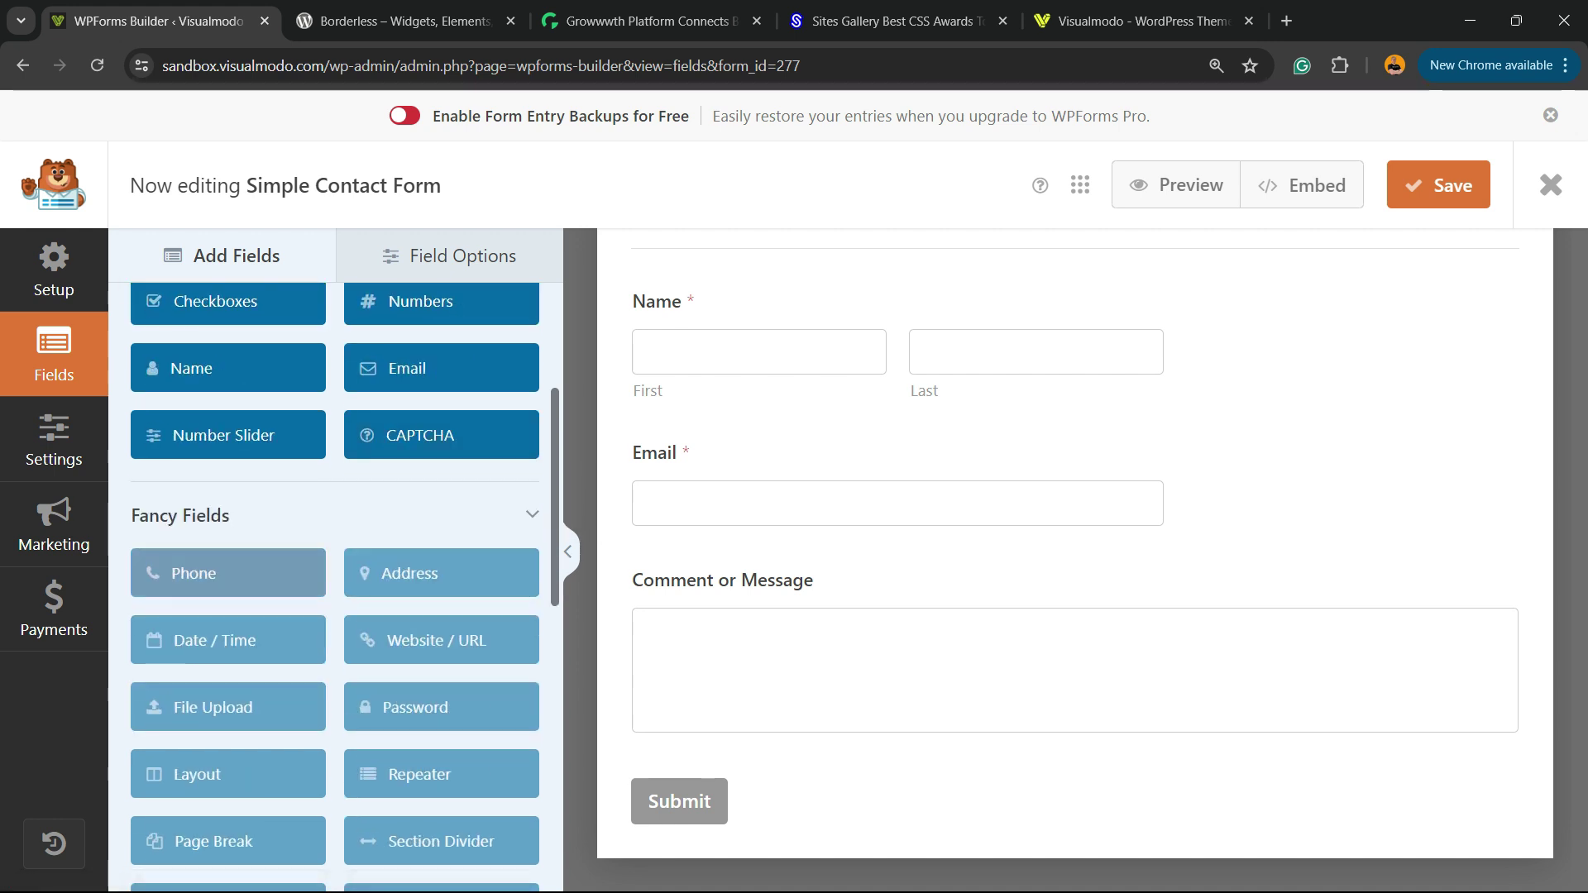
pyautogui.scroll(-3, 229, 434)
pyautogui.scroll(3, 229, 366)
# - Try adding a Phone field, then dismiss the Pro upgrade notice
pyautogui.click(228, 573)
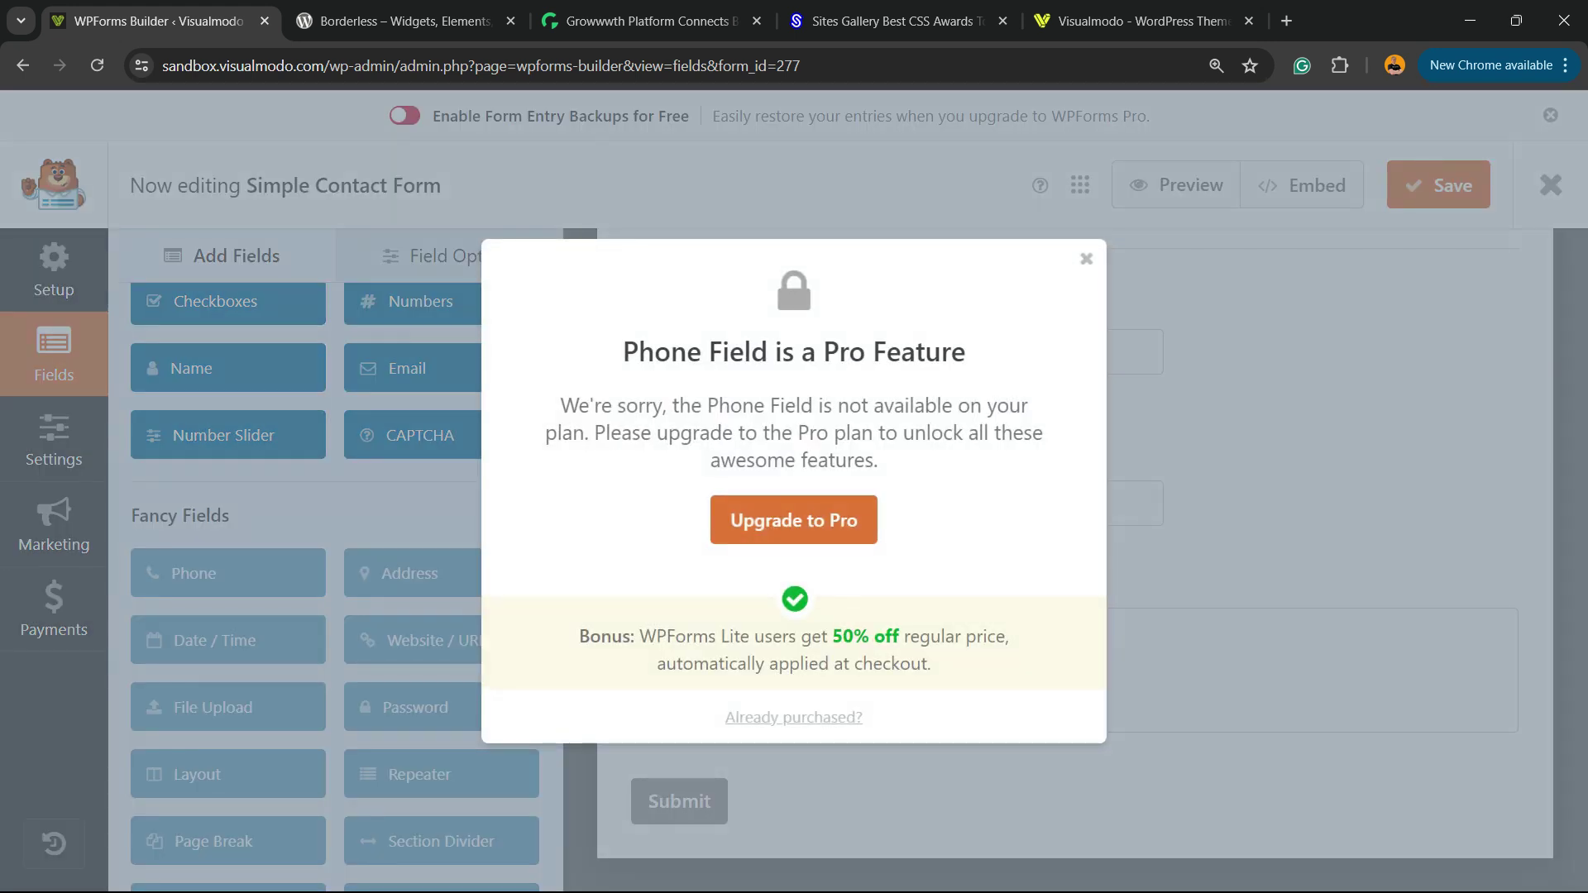
pyautogui.press('Escape')
pyautogui.scroll(3, 440, 514)
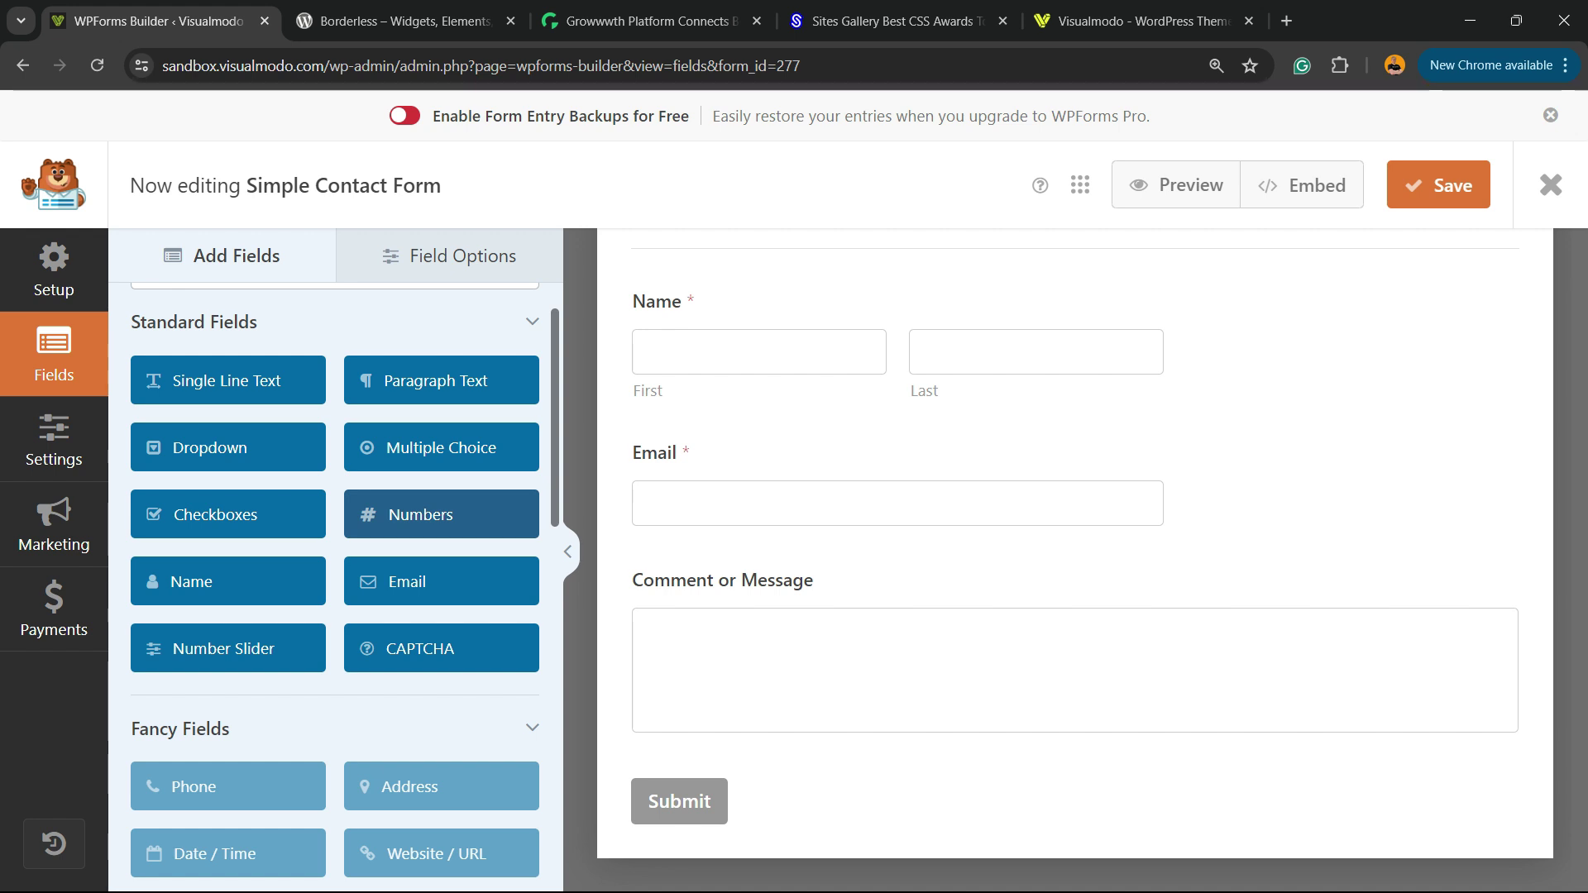
# - Place a Numbers field below Name, labelled 'Your Phone' with placeholder '555-111-444'
pyautogui.moveTo(430, 513); pyautogui.dragTo(822, 441)
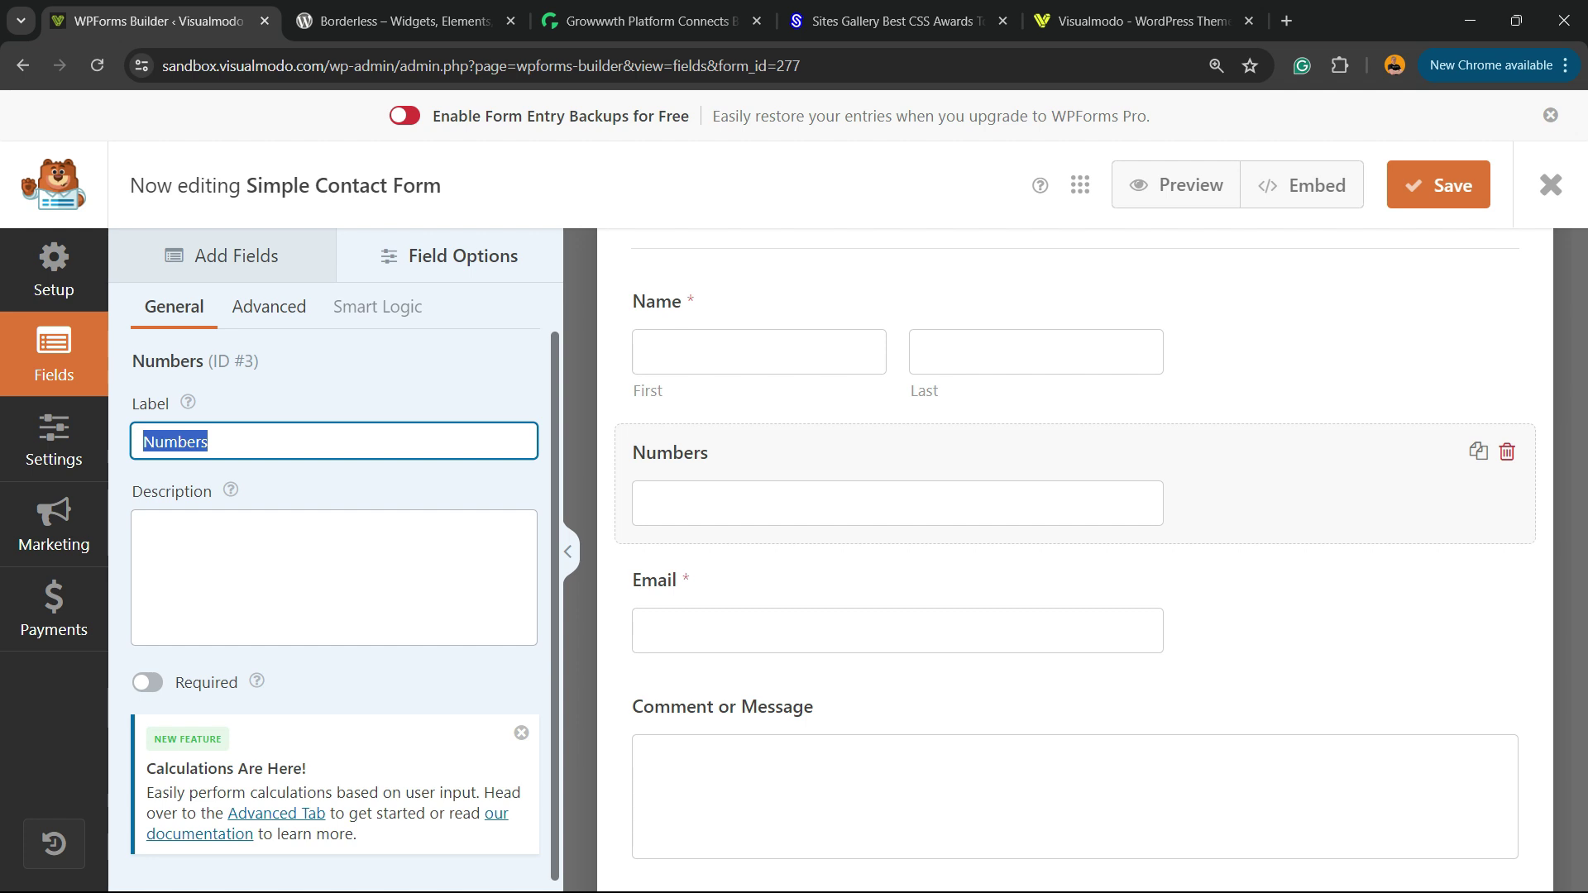
pyautogui.write('Yo')
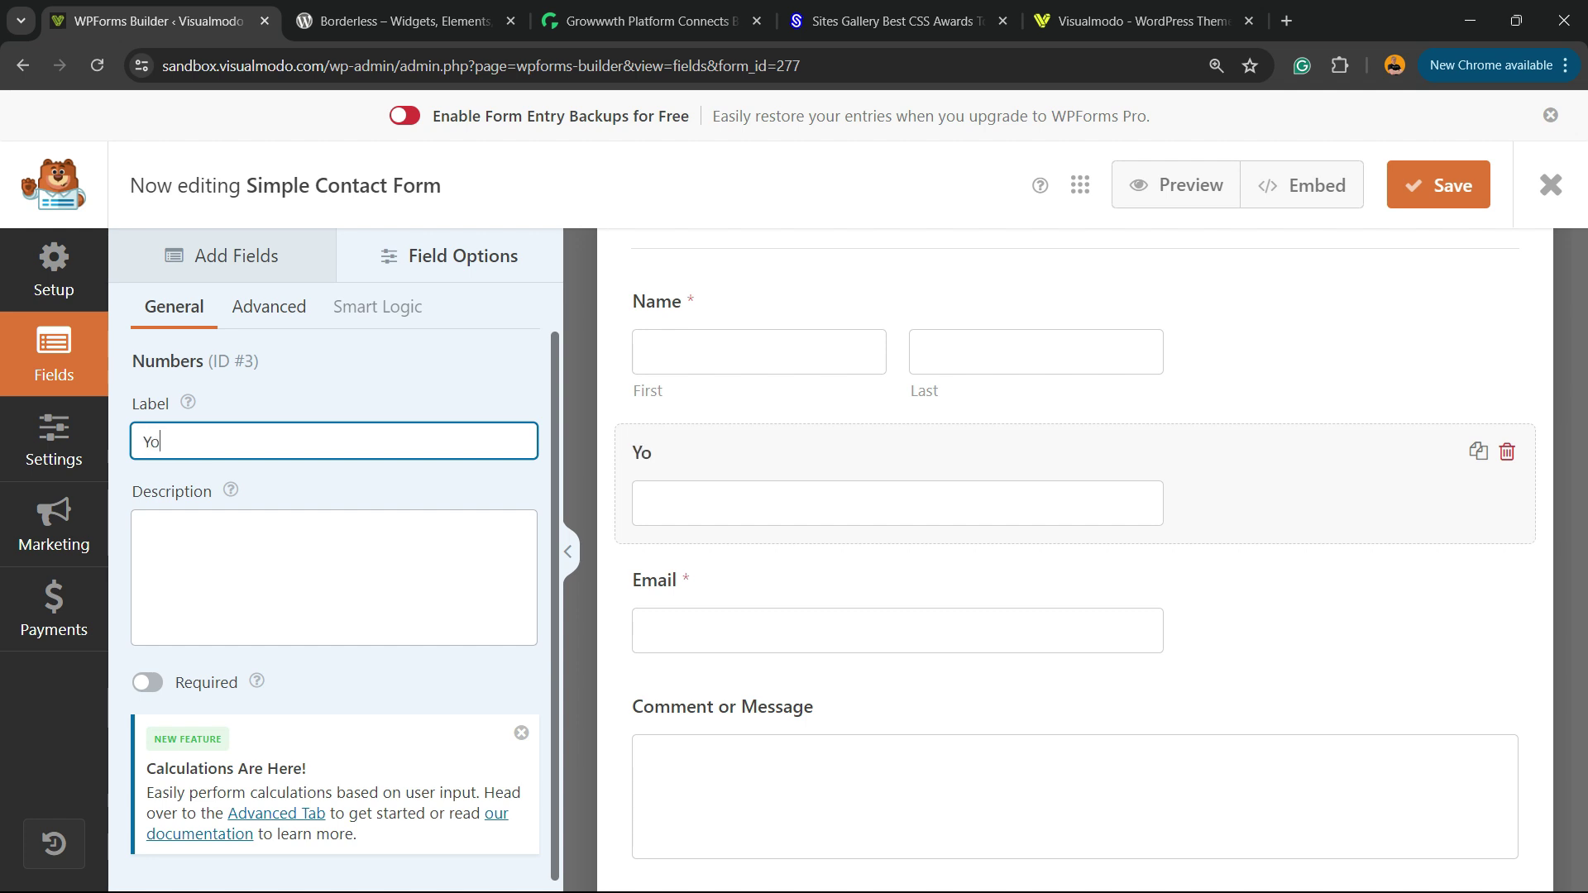
pyautogui.write('ur Phone')
pyautogui.click(269, 306)
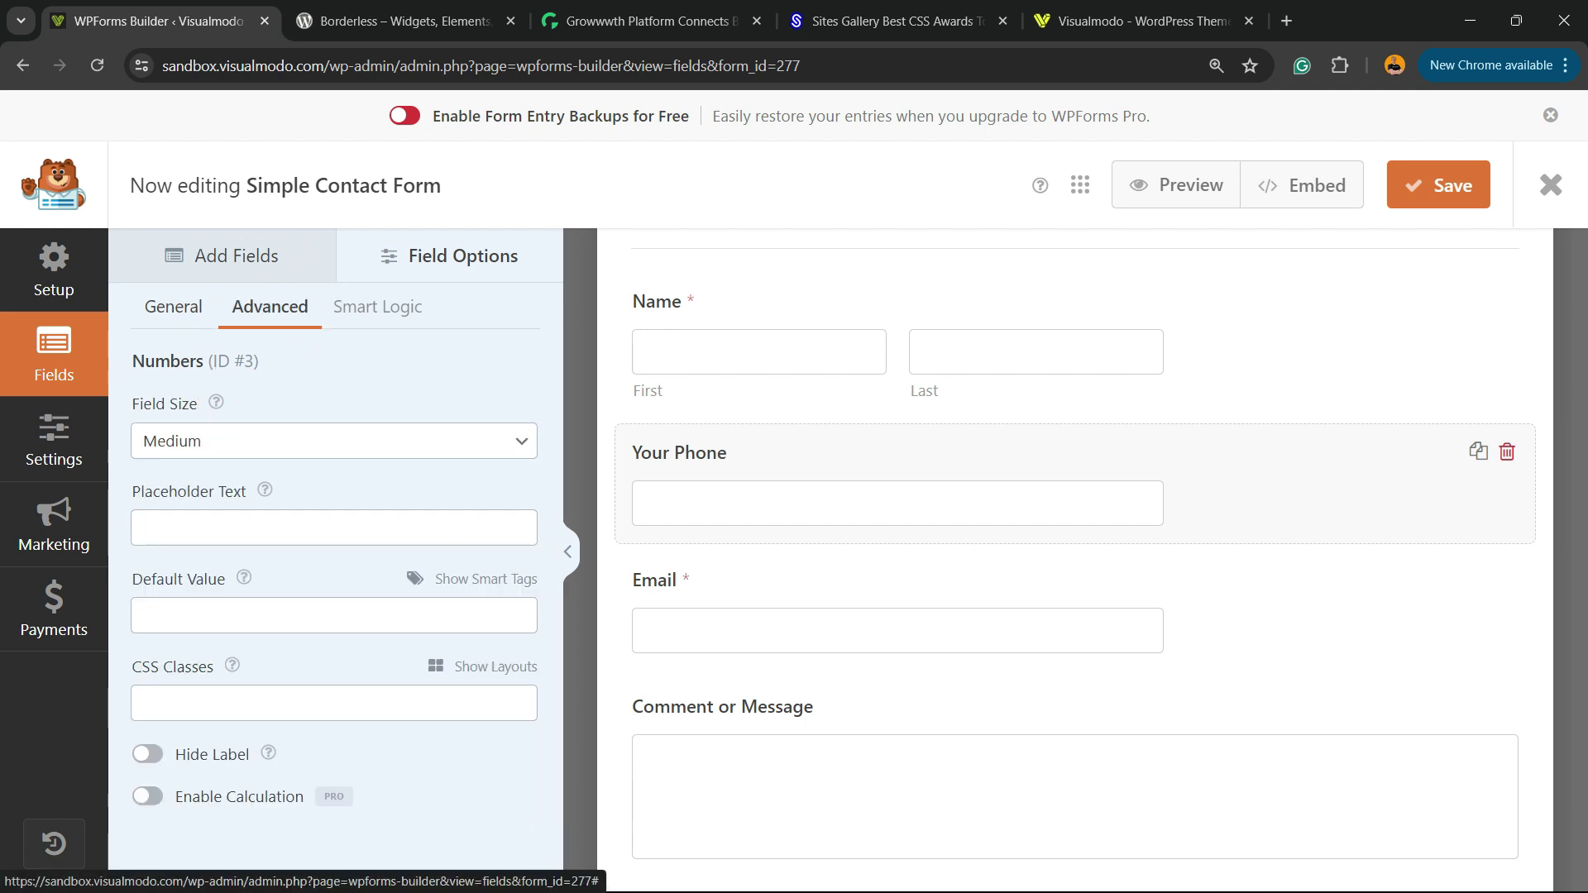
pyautogui.click(331, 441)
pyautogui.press('Escape')
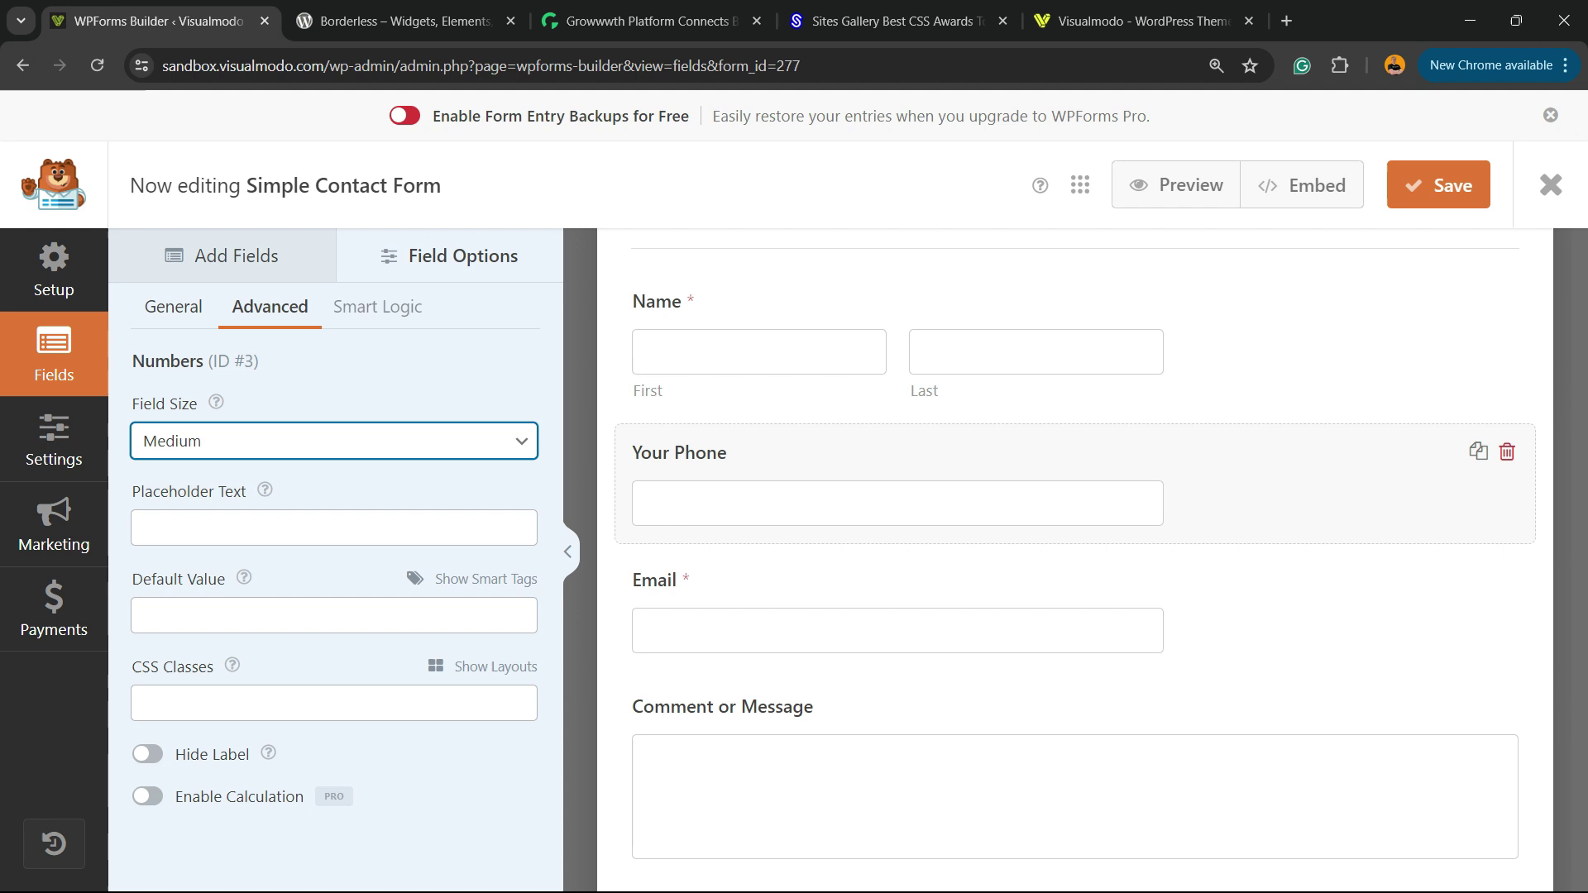
pyautogui.click(331, 528)
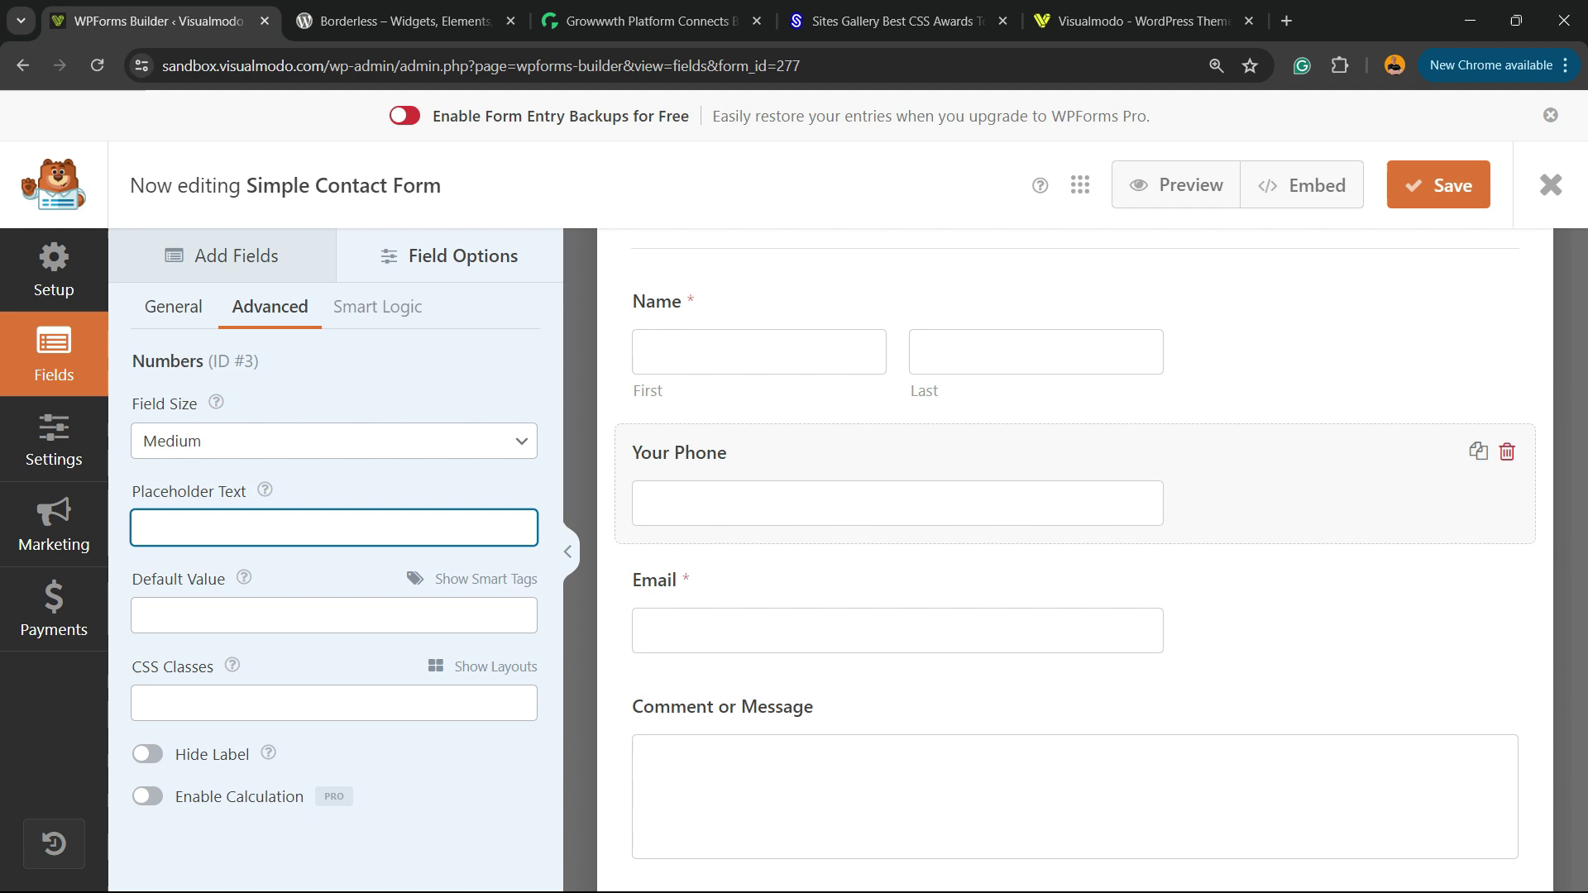
pyautogui.write('555-111-444')
# - Turn on the Required setting for the Your Phone field
pyautogui.click(173, 307)
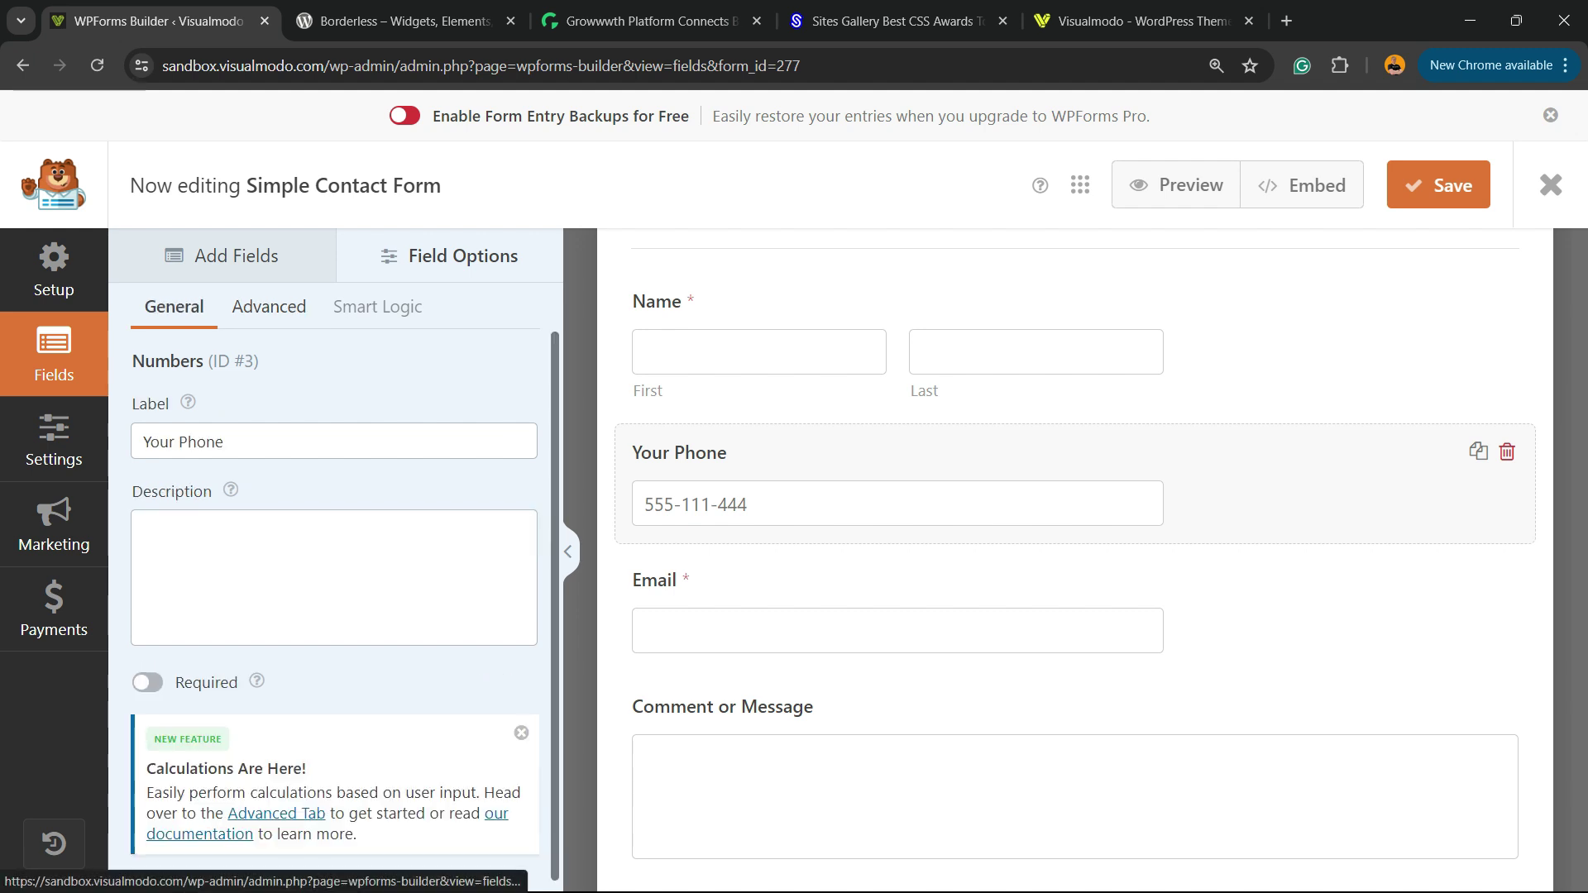
pyautogui.scroll(-1, 334, 562)
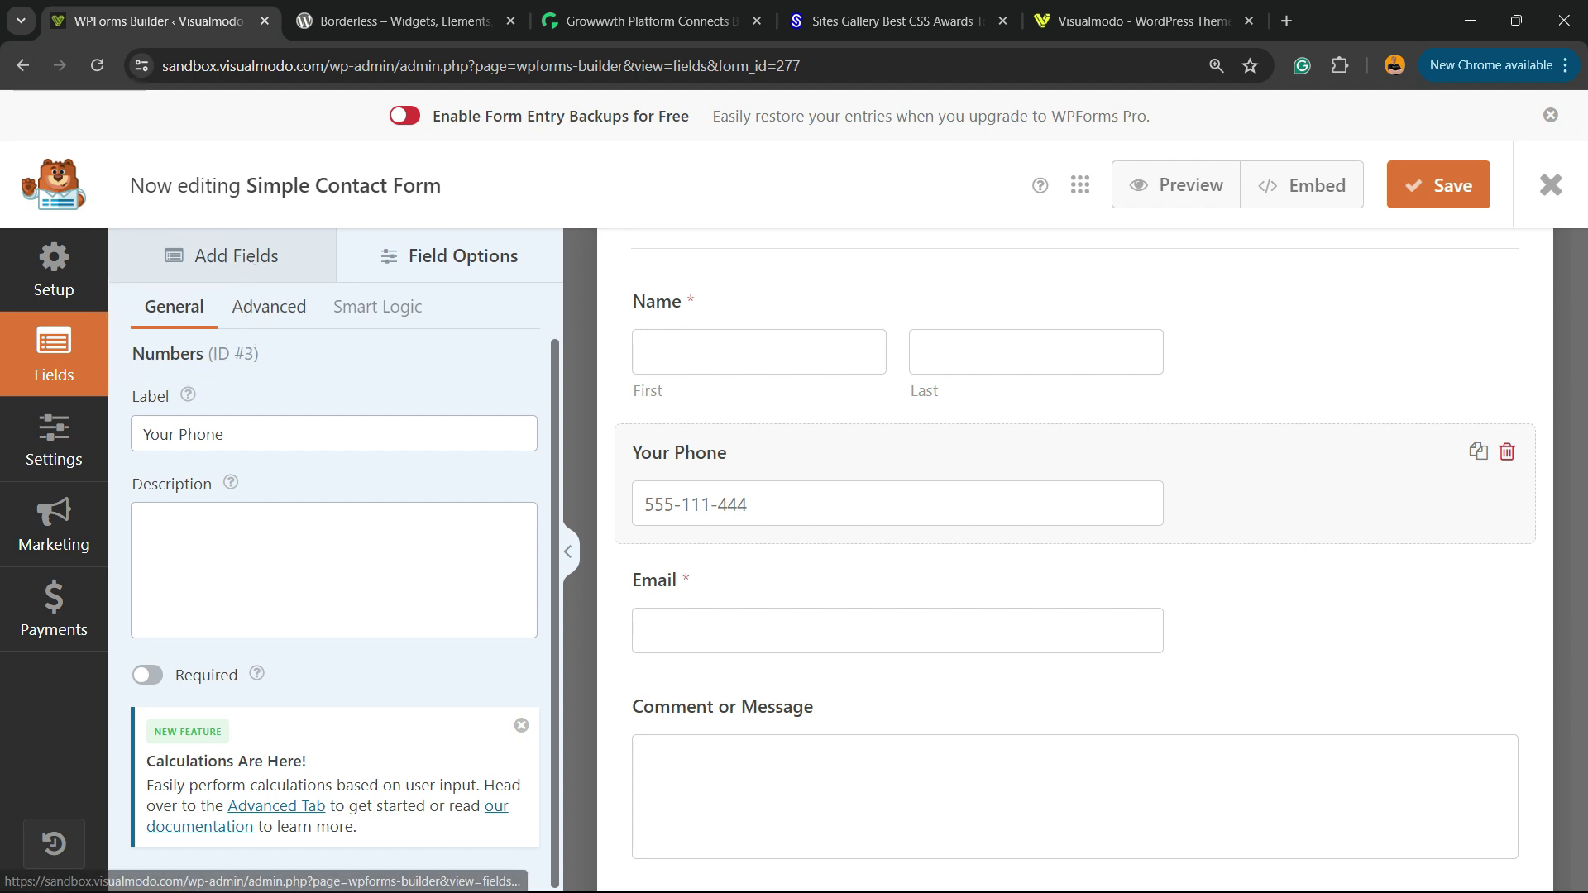
pyautogui.click(148, 675)
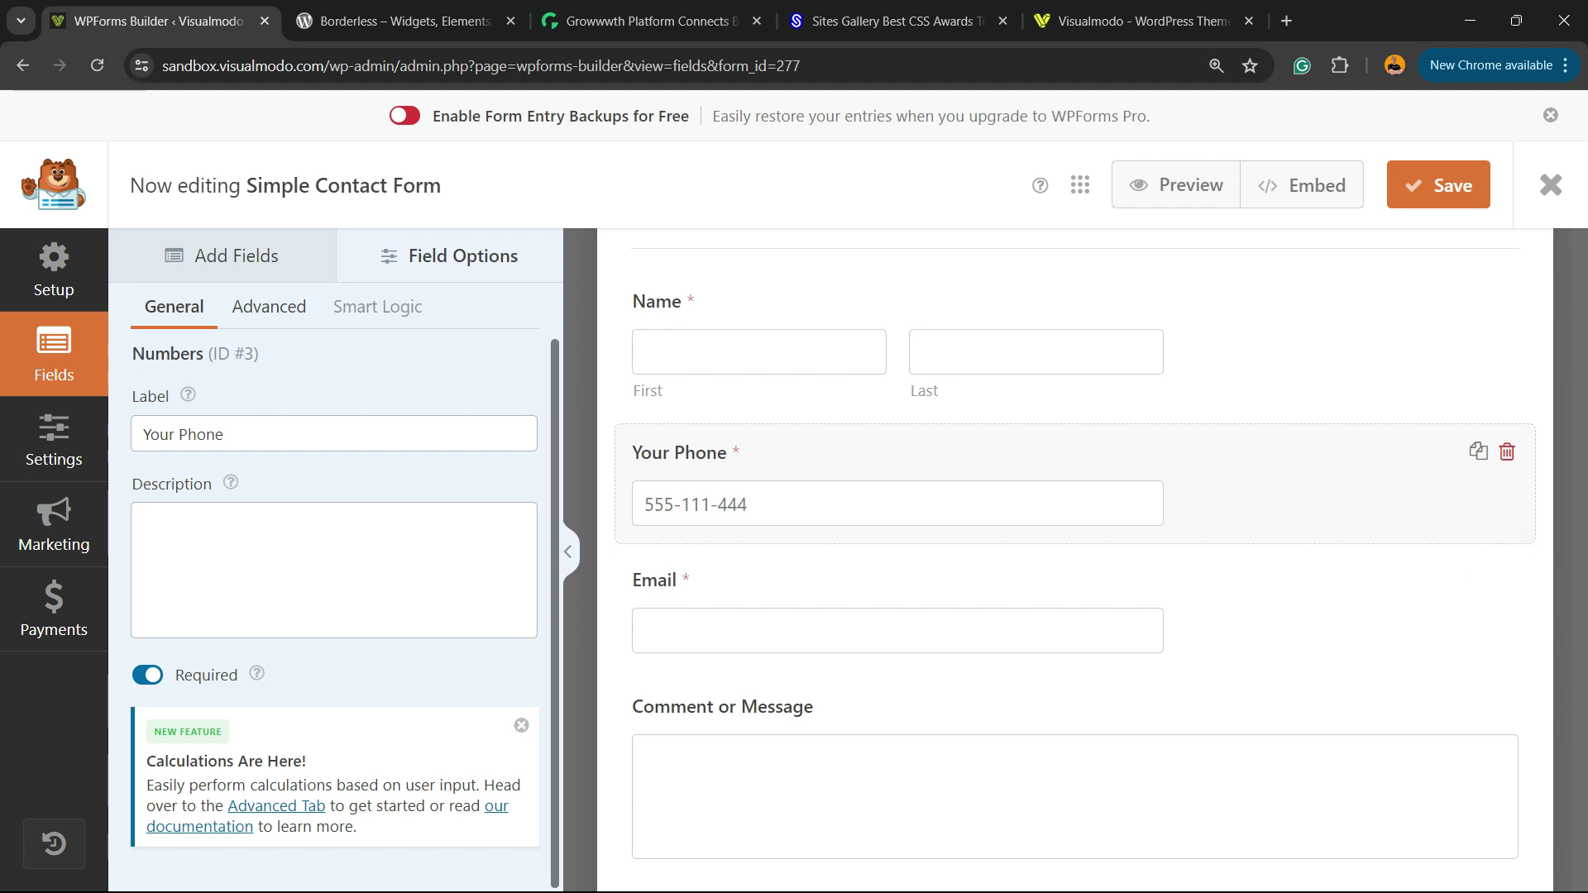
# - Save the Simple Contact Form
pyautogui.scroll(1, 334, 579)
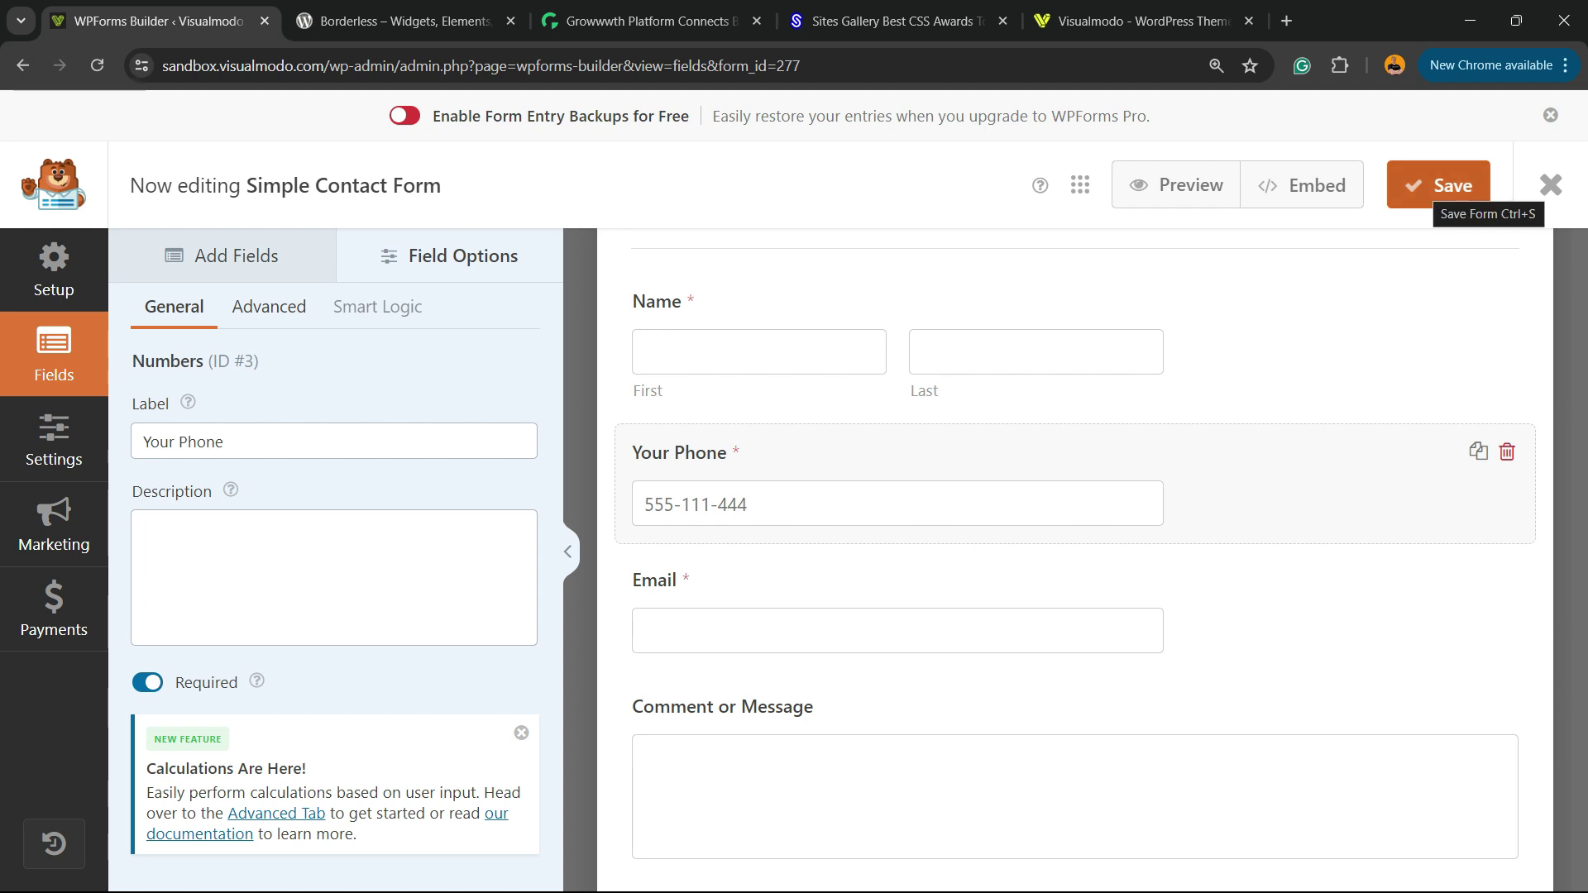
pyautogui.click(1418, 179)
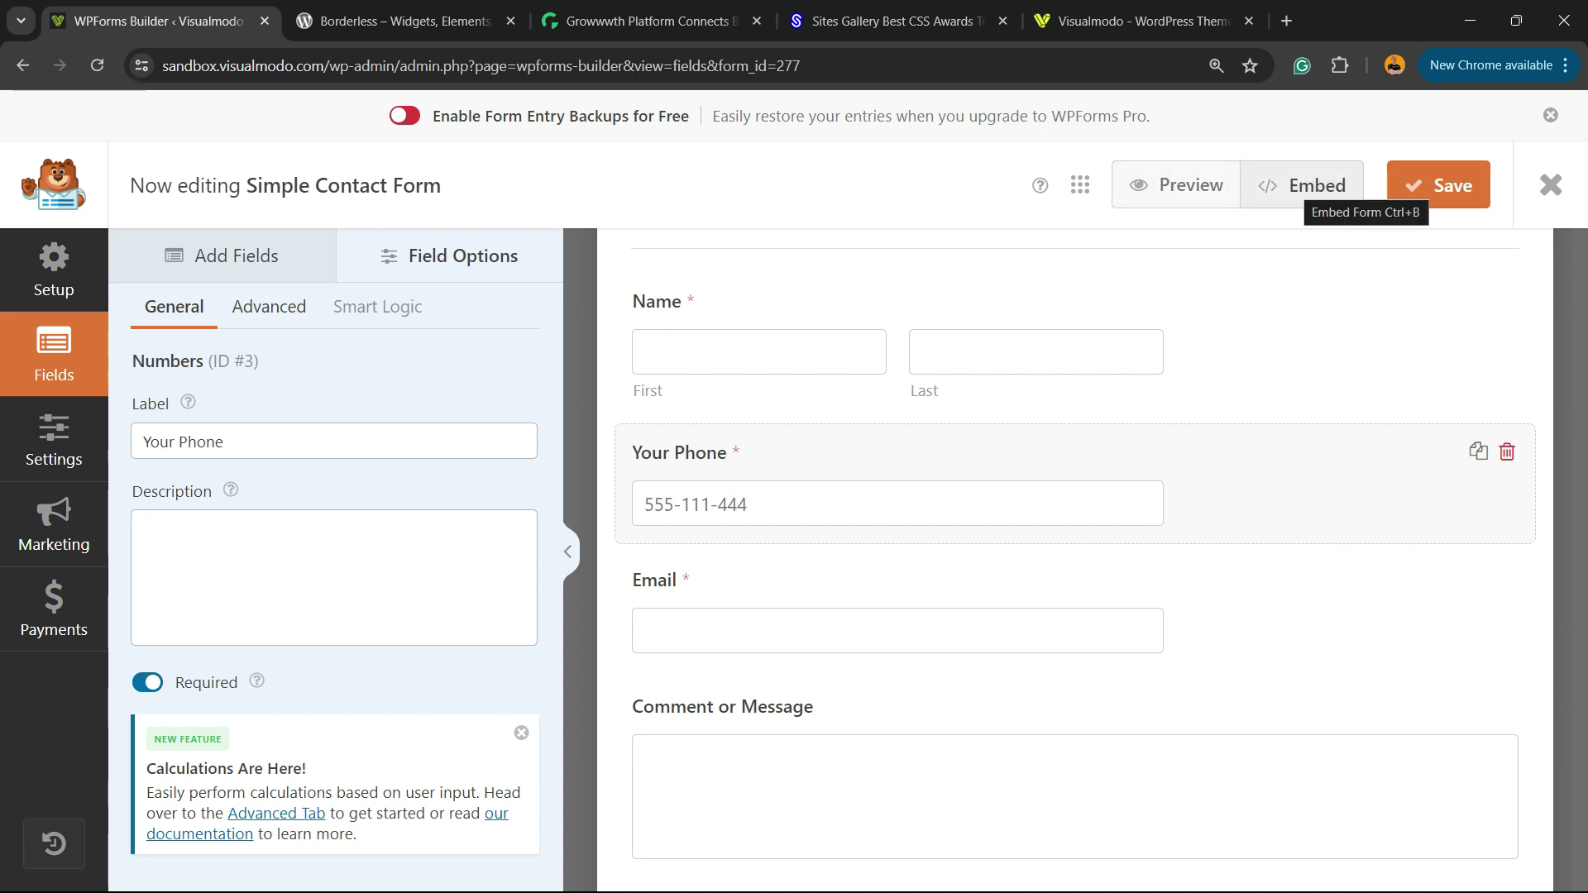
pyautogui.hotkey('ctrl', 's')
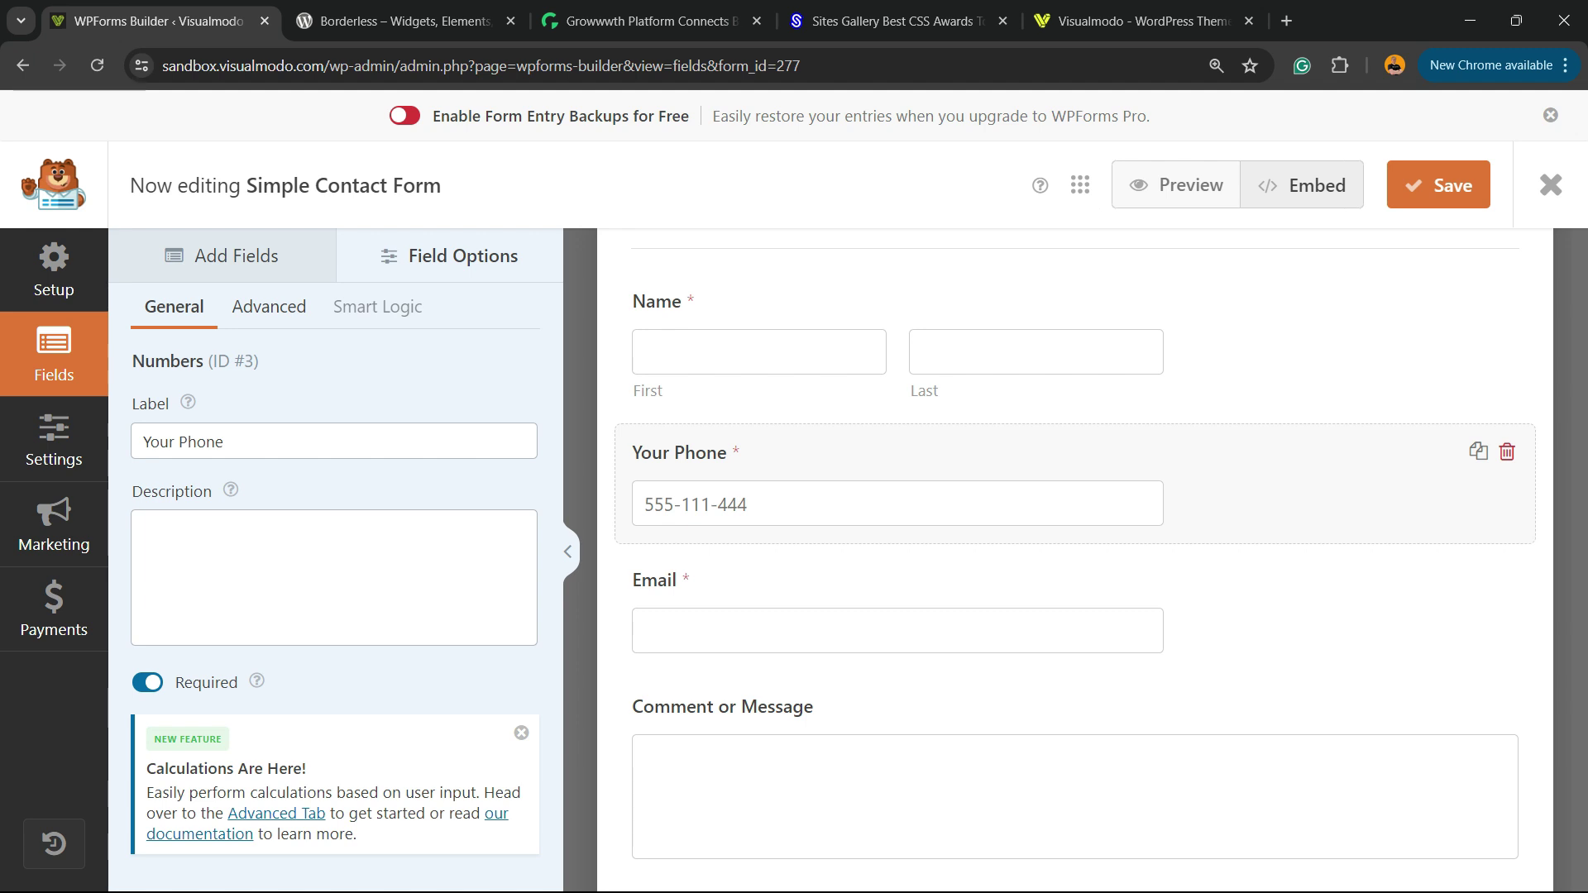
# - Embed the form in a new page named 'Contact phone', correcting the 'photo' typo
pyautogui.hotkey('ctrl', 'b')
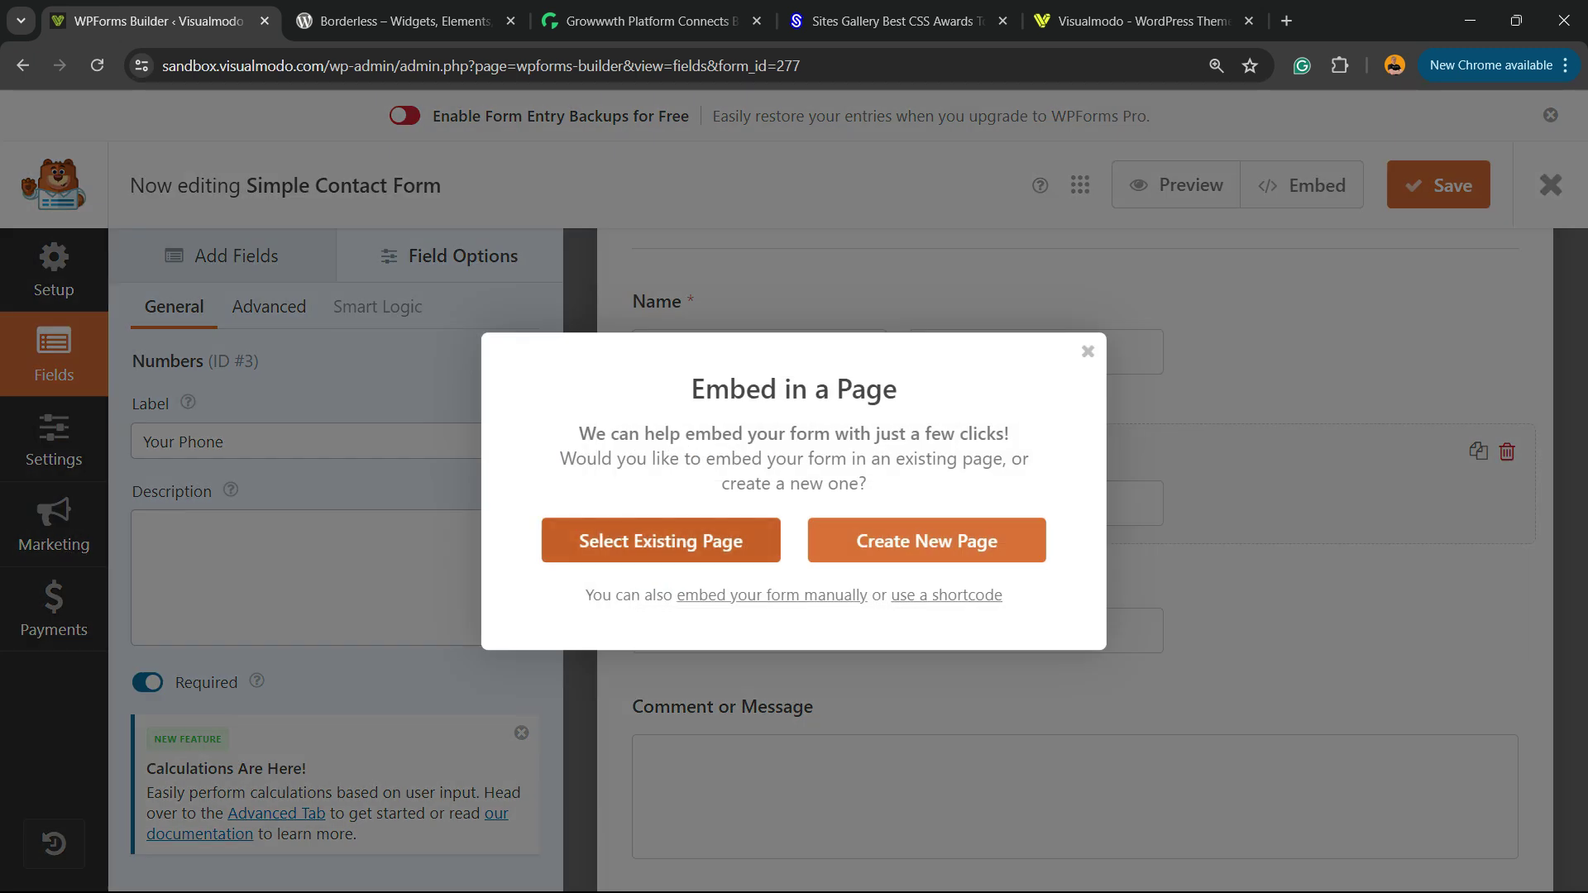
pyautogui.click(926, 541)
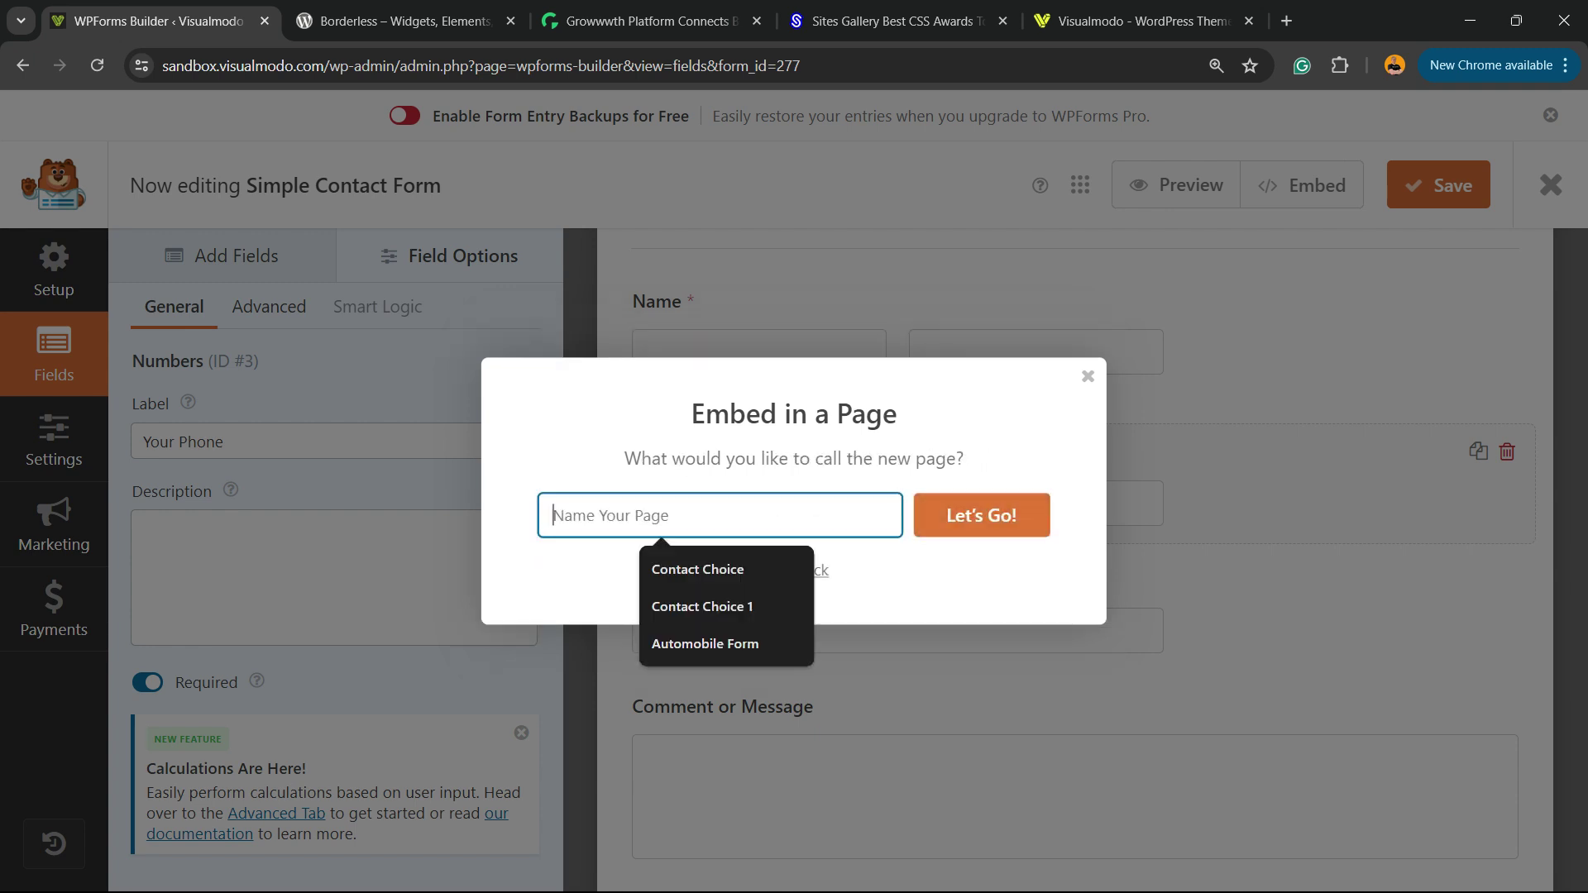
pyautogui.write('Conta')
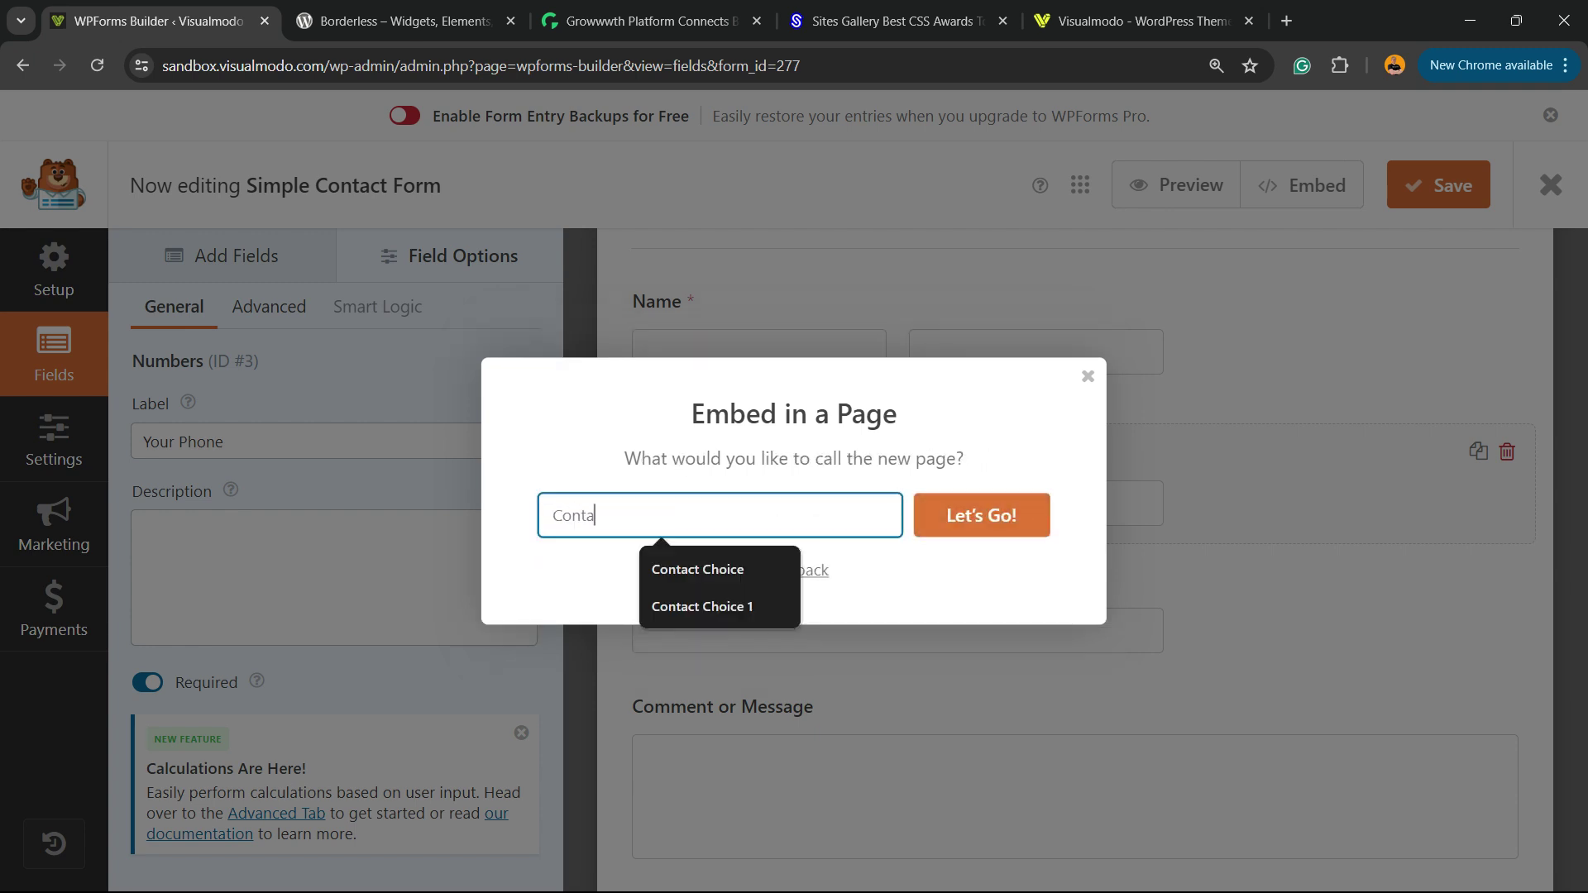
pyautogui.write('ct photo')
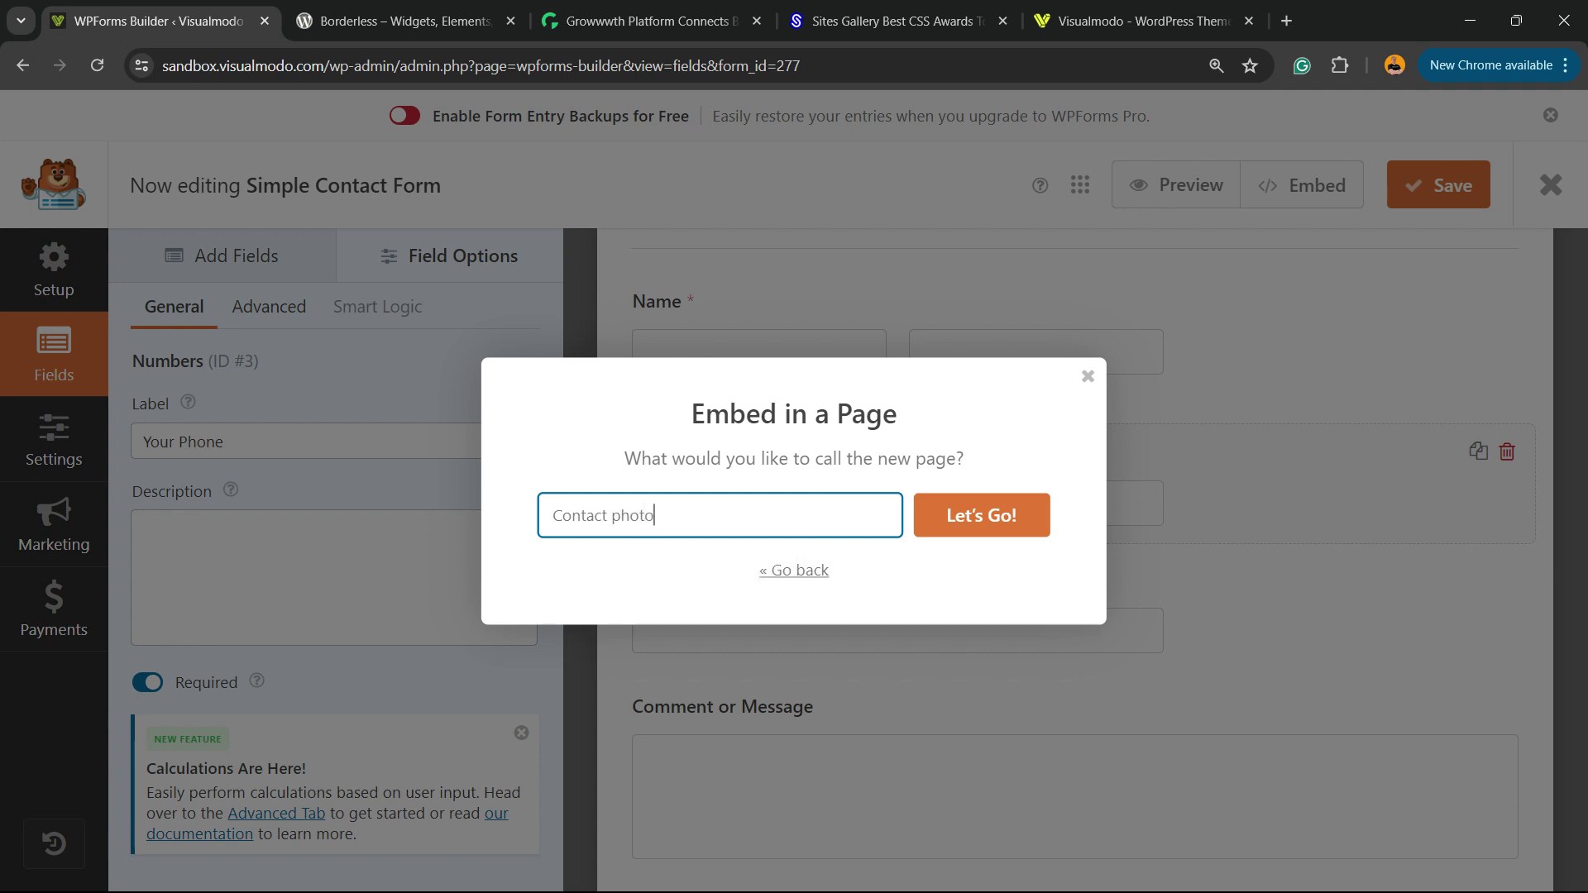
pyautogui.hotkey('ctrl', 'shift', 'Left')
pyautogui.write('phone')
# - Create the Contact phone page with the form and confirm publishing it
pyautogui.press('Return')
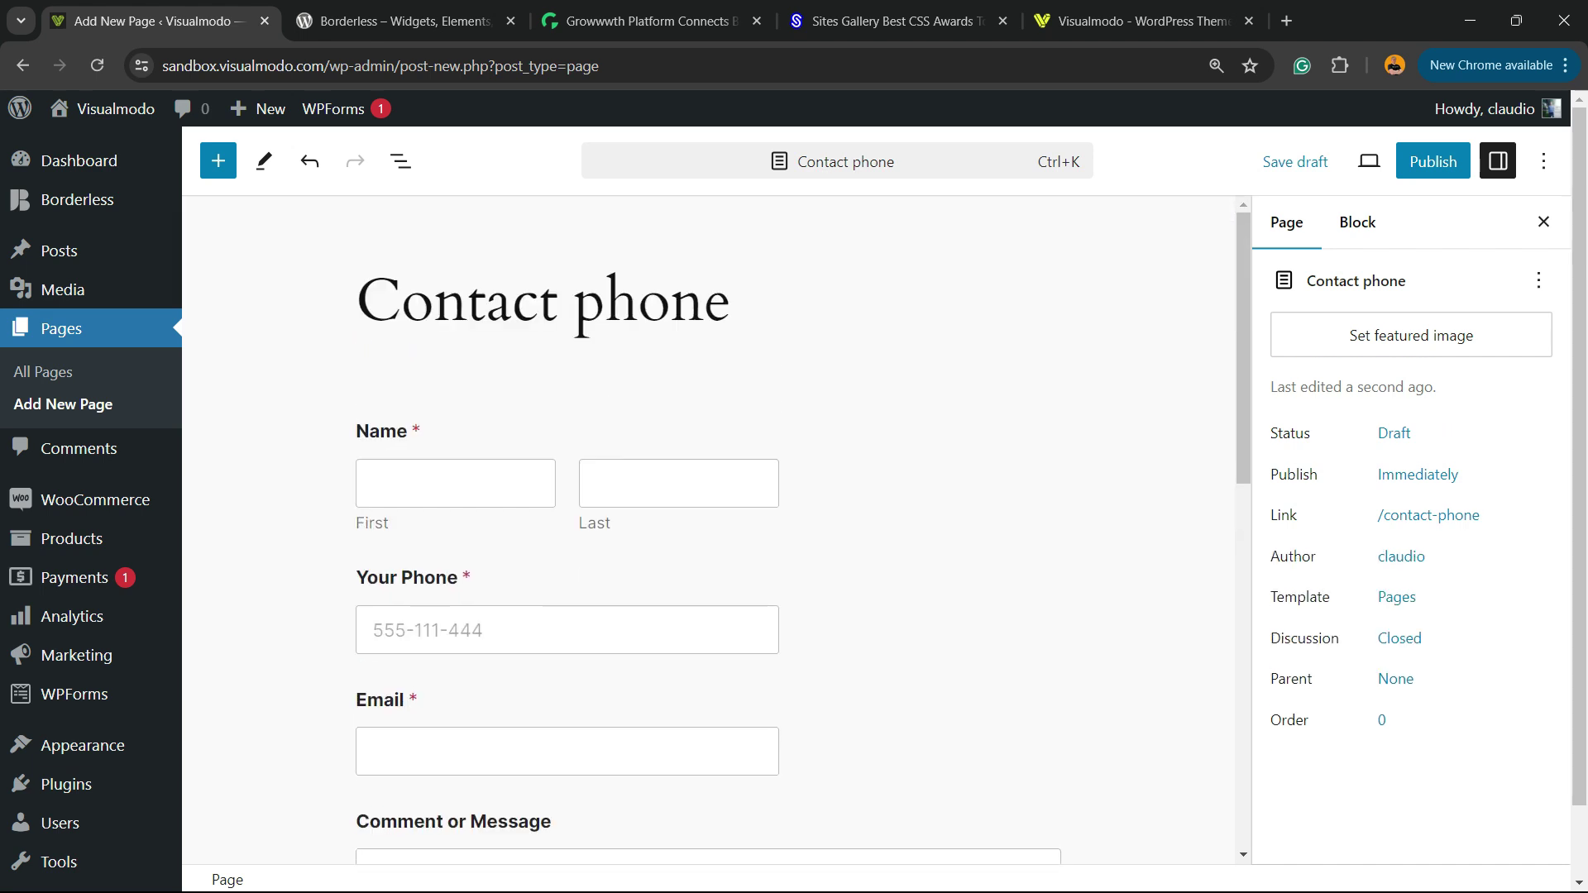
pyautogui.click(1433, 161)
pyautogui.click(1328, 162)
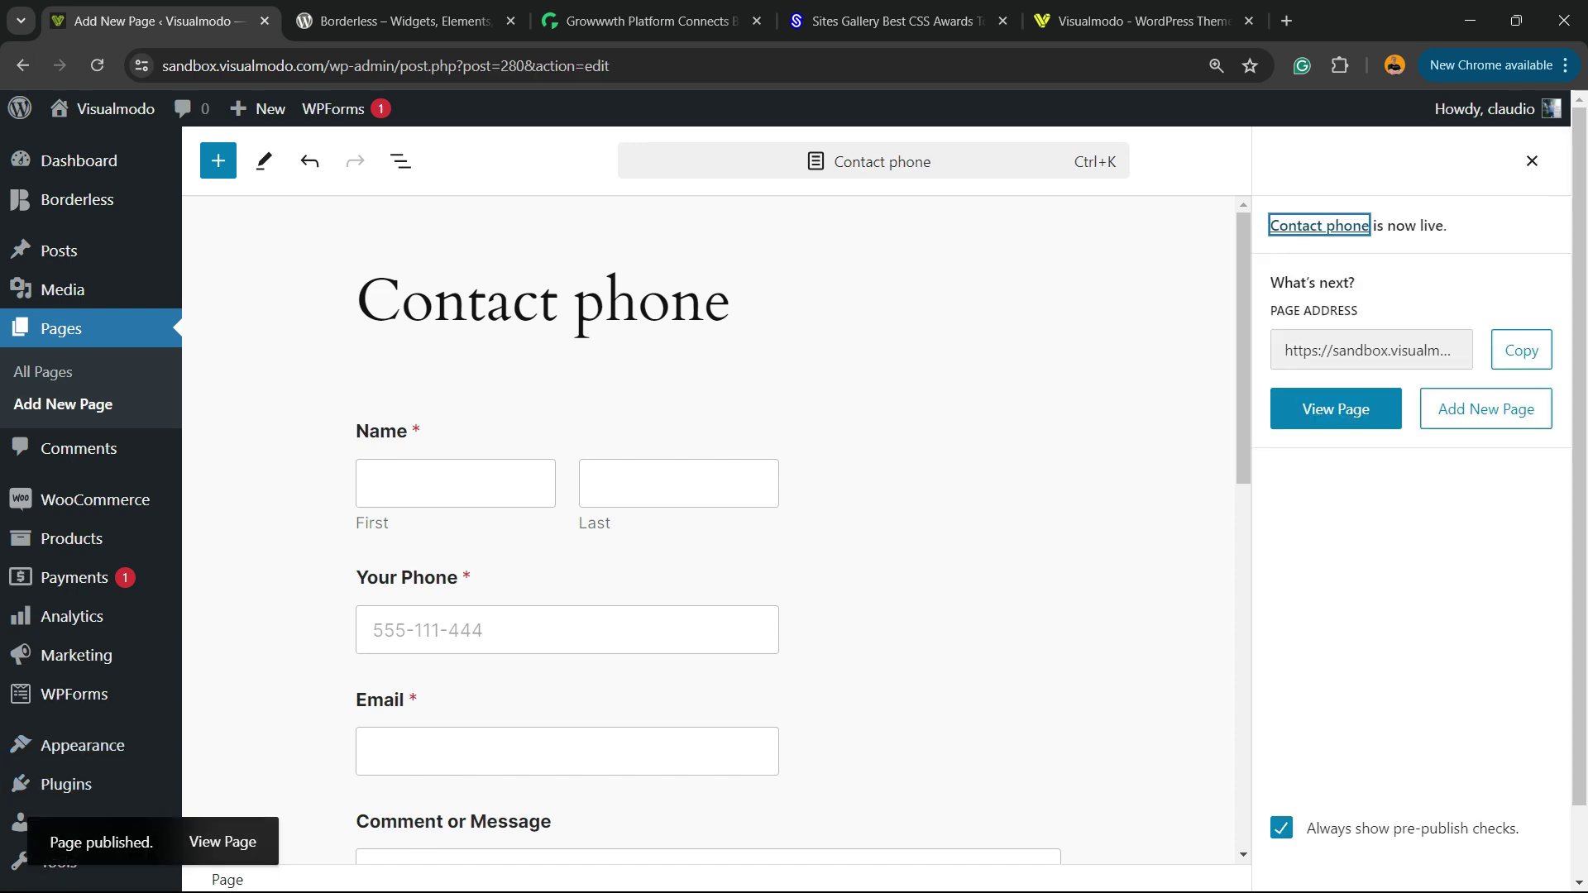
# - Open the live Contact phone page and scroll over the form
pyautogui.click(223, 842)
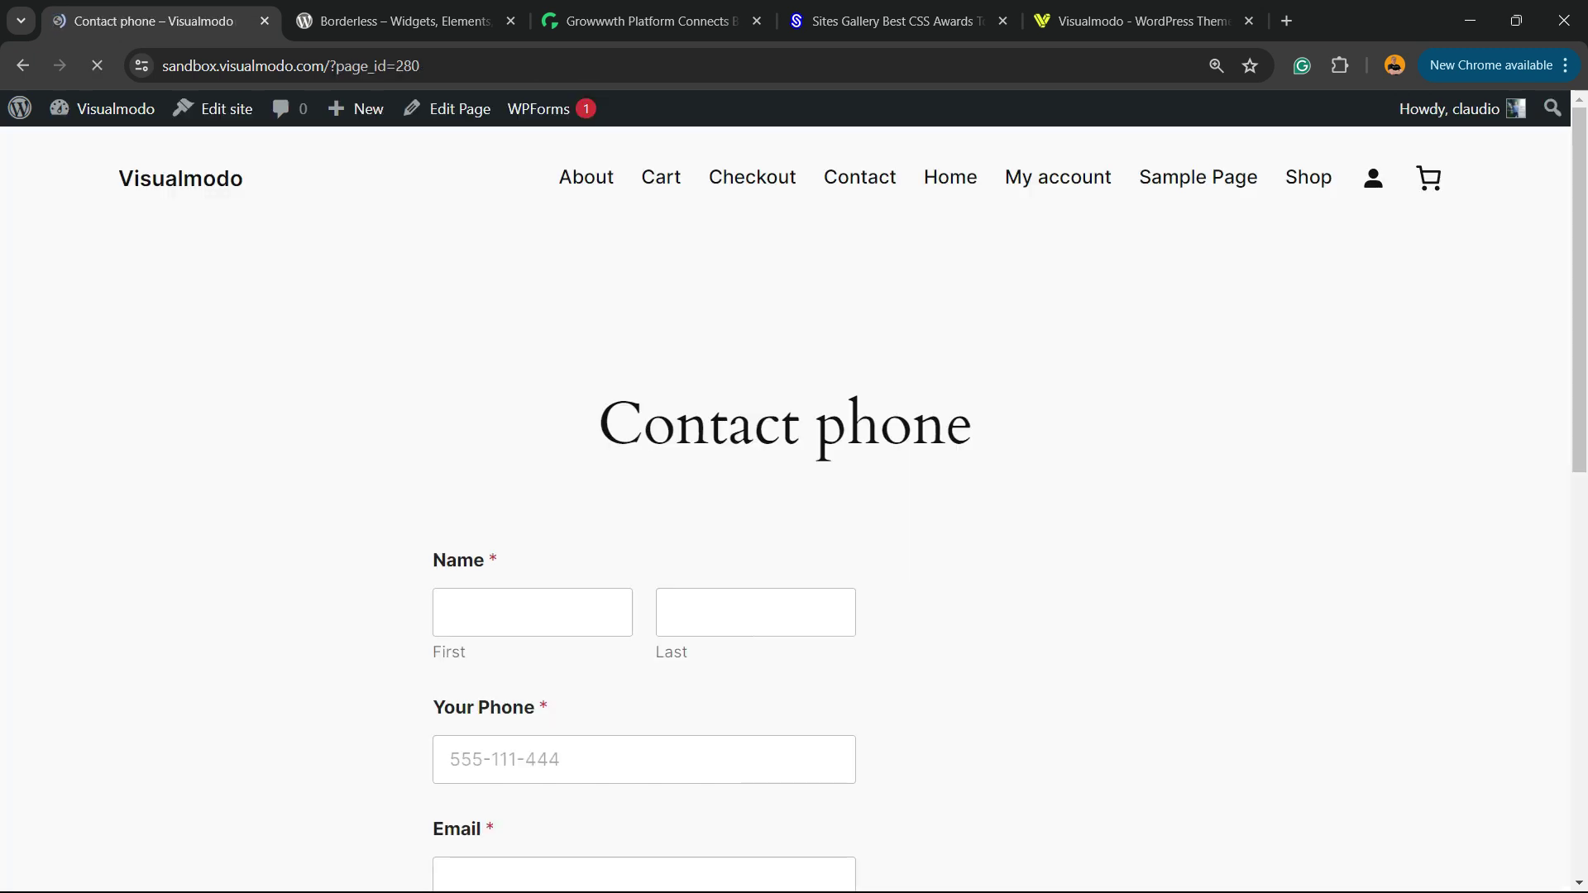
pyautogui.scroll(-5, 794, 497)
pyautogui.scroll(3, 794, 497)
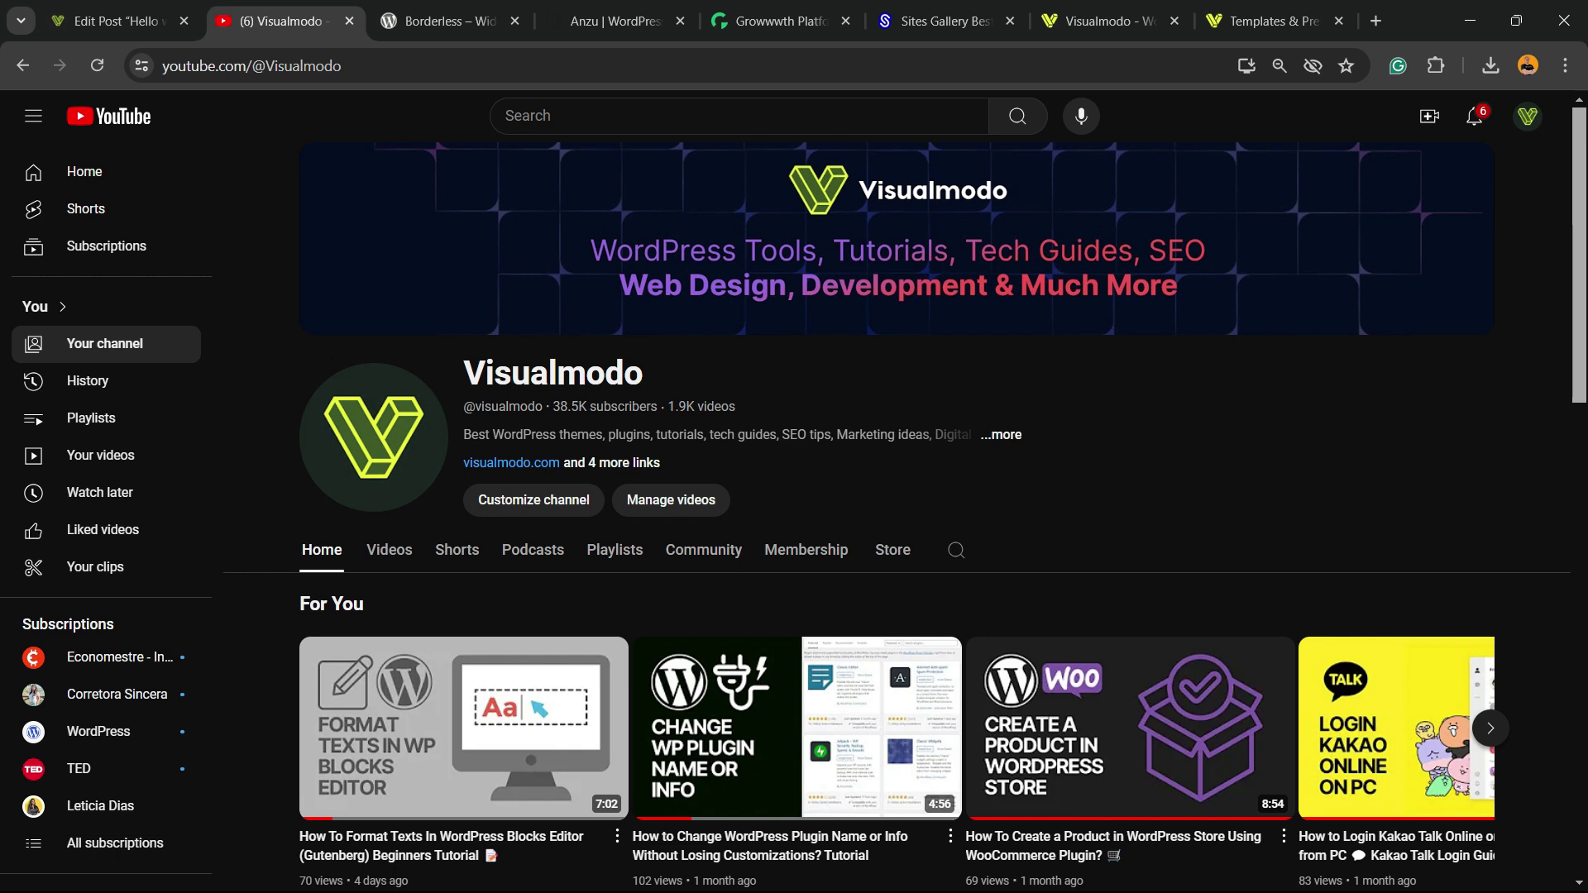
# - Look over the Borderless plugin page on WordPress.org
pyautogui.click(447, 20)
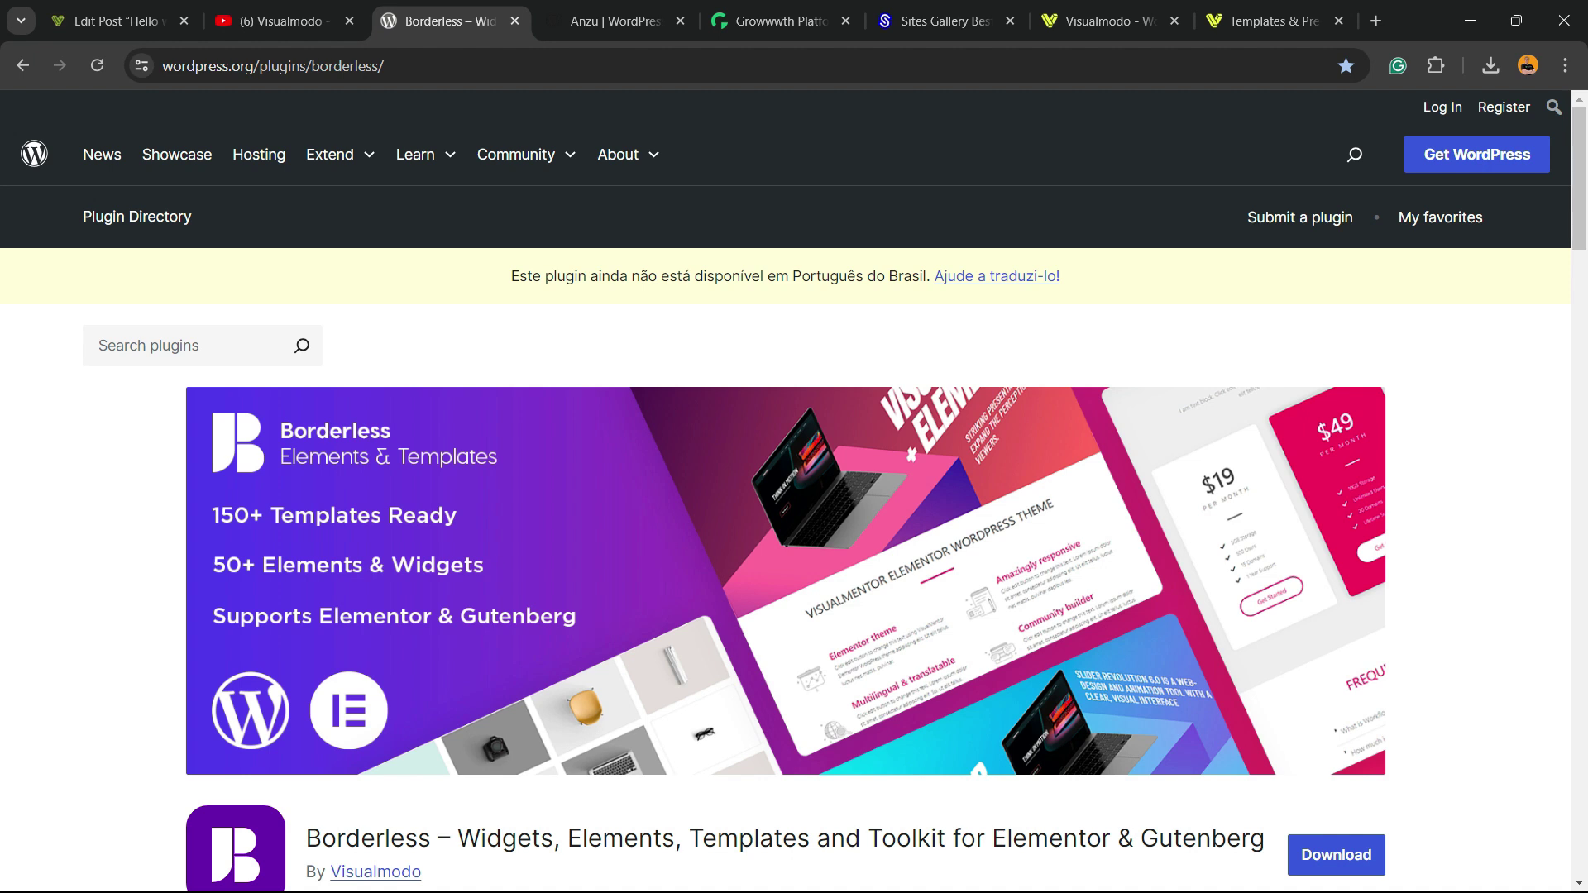
pyautogui.scroll(-3, 786, 496)
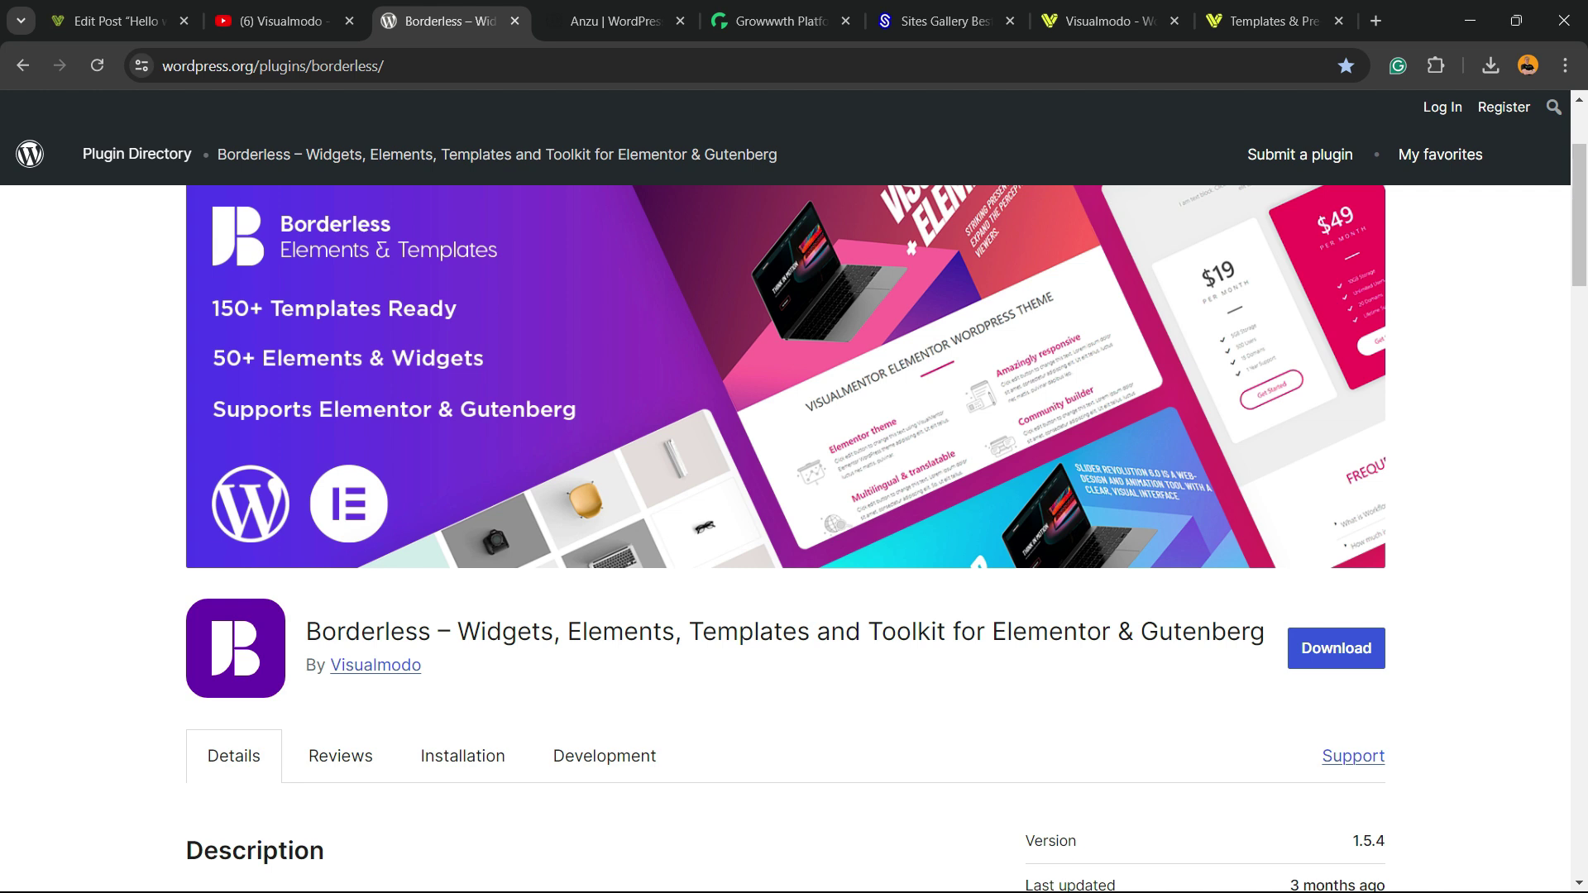
pyautogui.scroll(3, 786, 497)
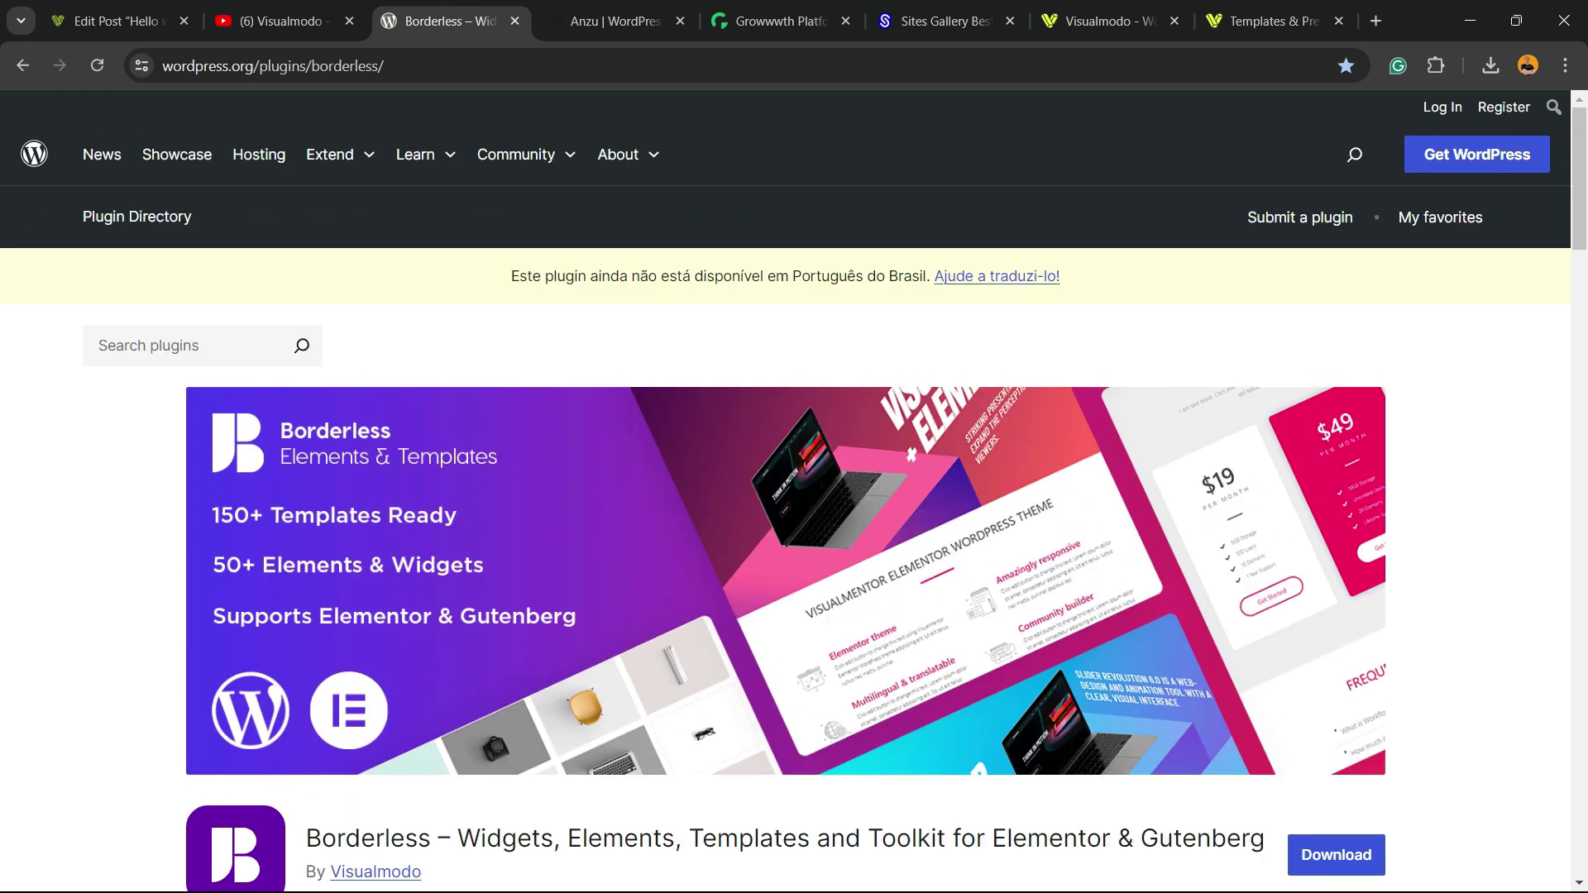
pyautogui.scroll(-3, 786, 497)
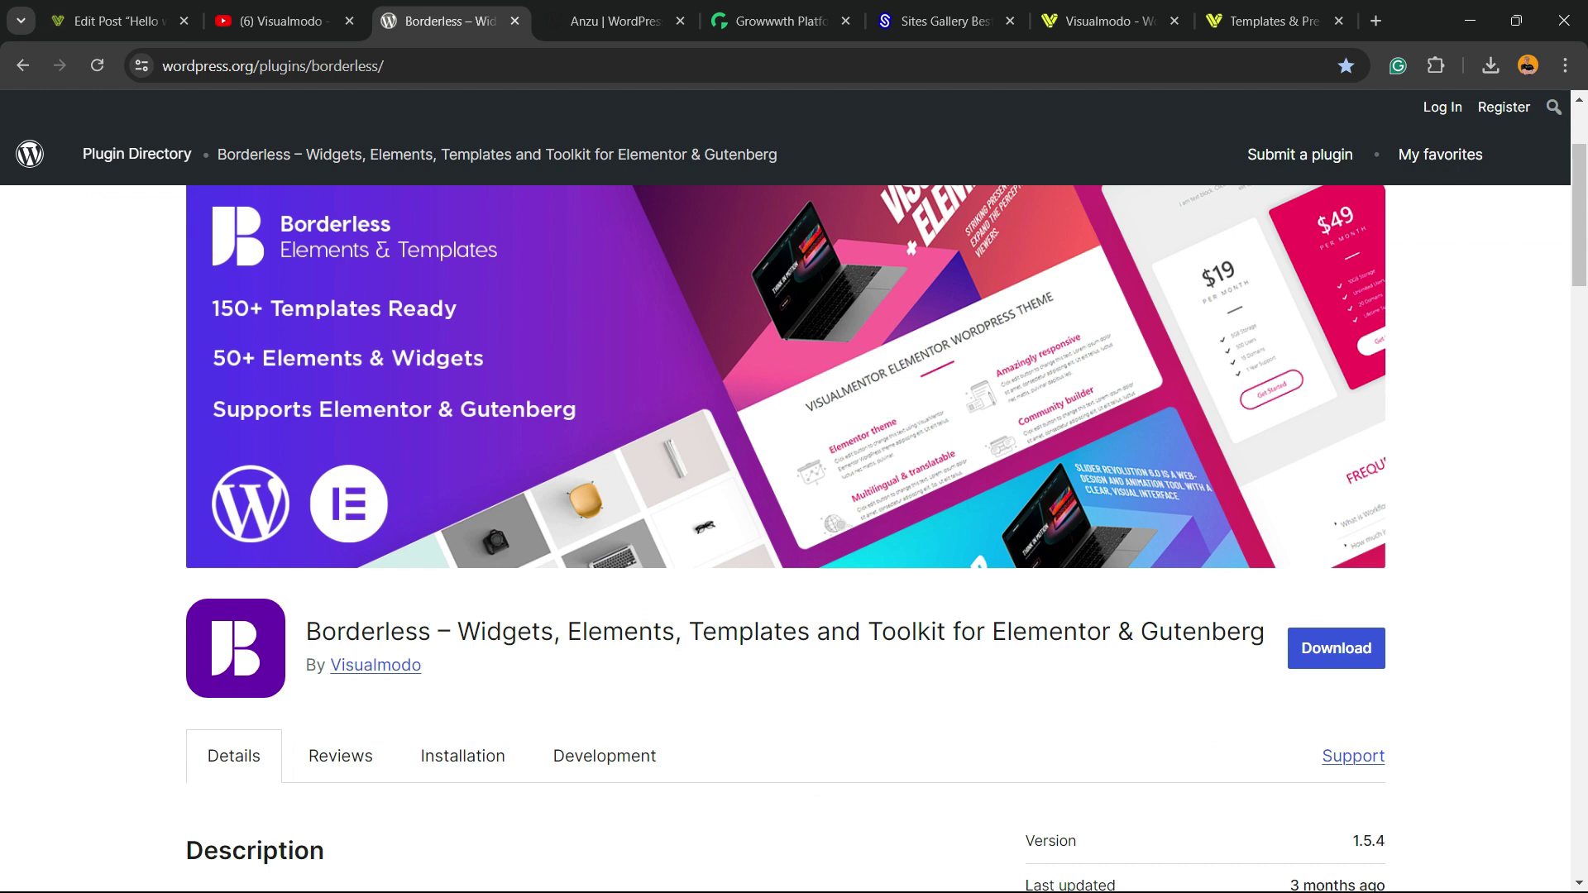
# - Glance at the Anzu theme page, then move on to the Growwwth site
pyautogui.hotkey('ctrl', 'Tab')
pyautogui.scroll(10, 794, 538)
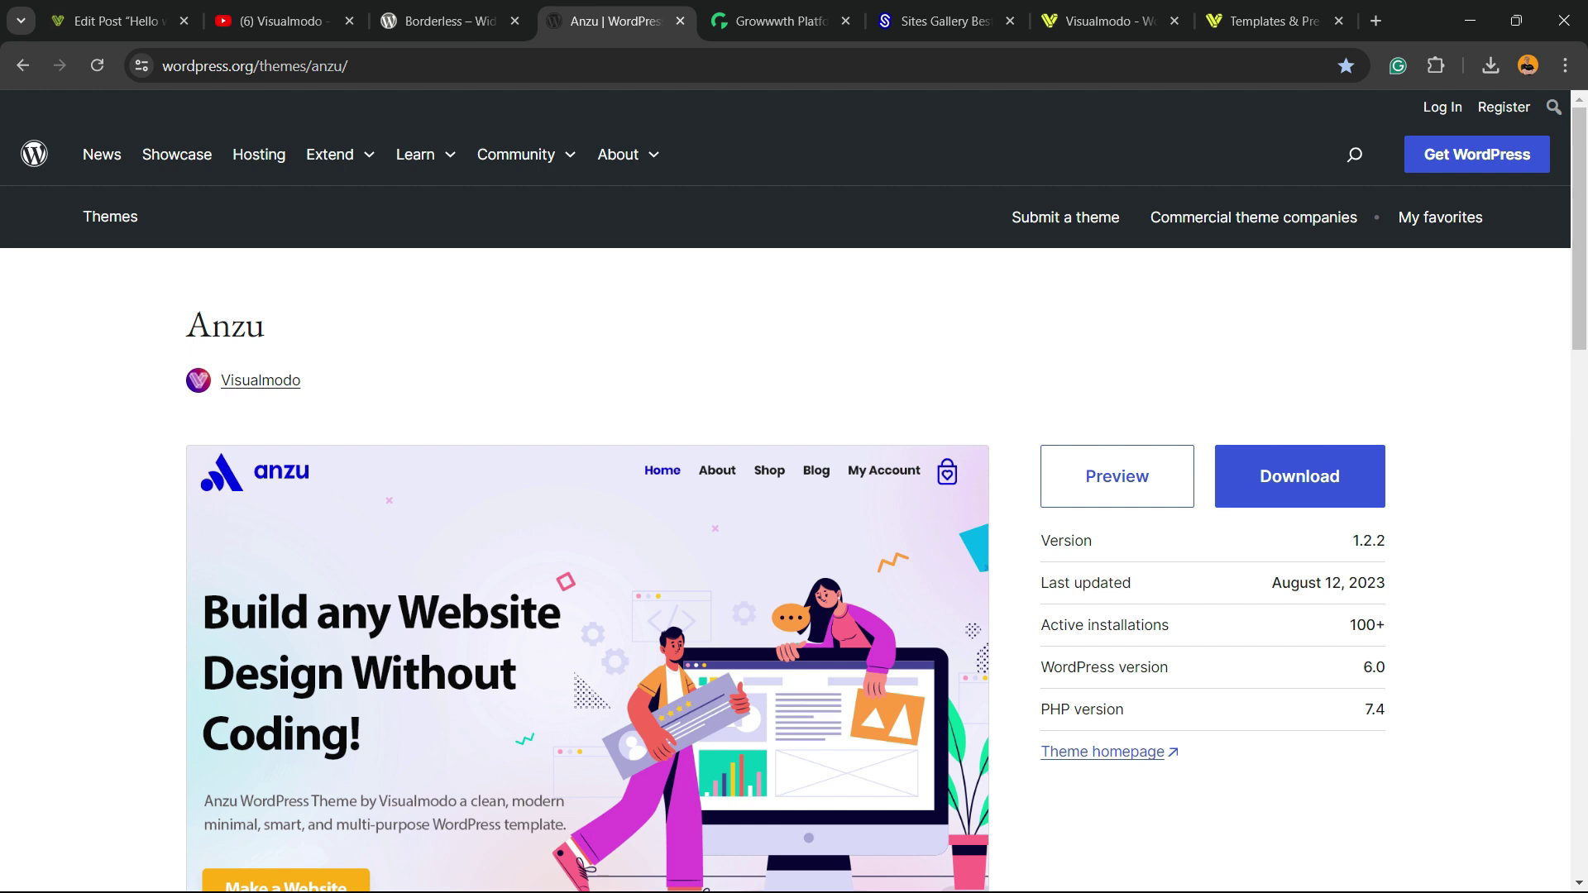
pyautogui.hotkey('ctrl', 'Tab')
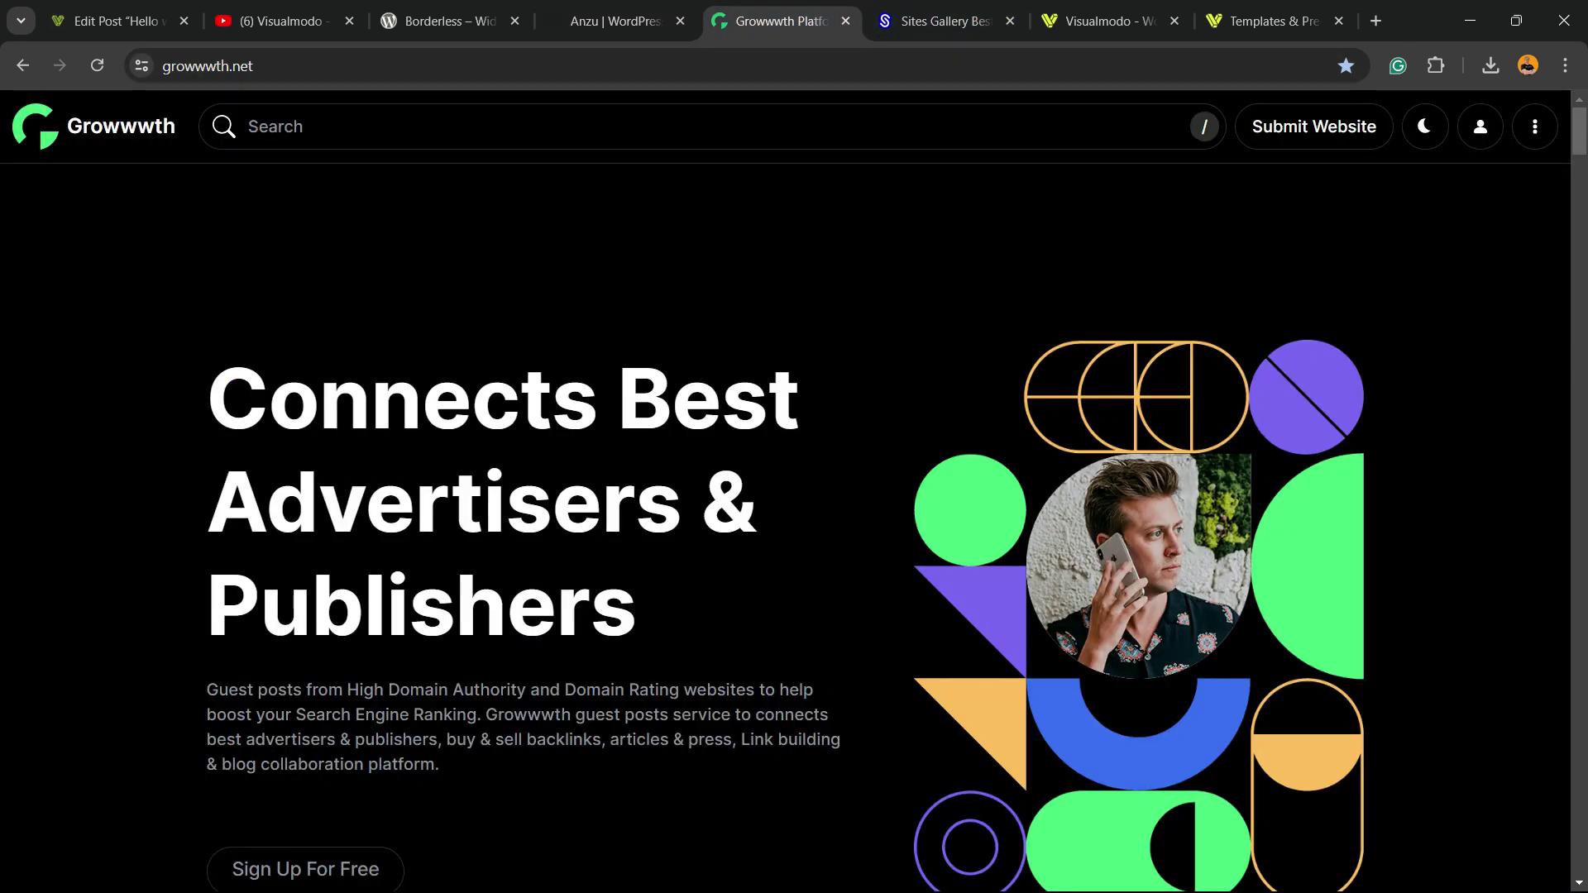
# - Scroll through Growwwth's site cards showing publishing prices, copywriting prices and link types
pyautogui.scroll(-10, 786, 529)
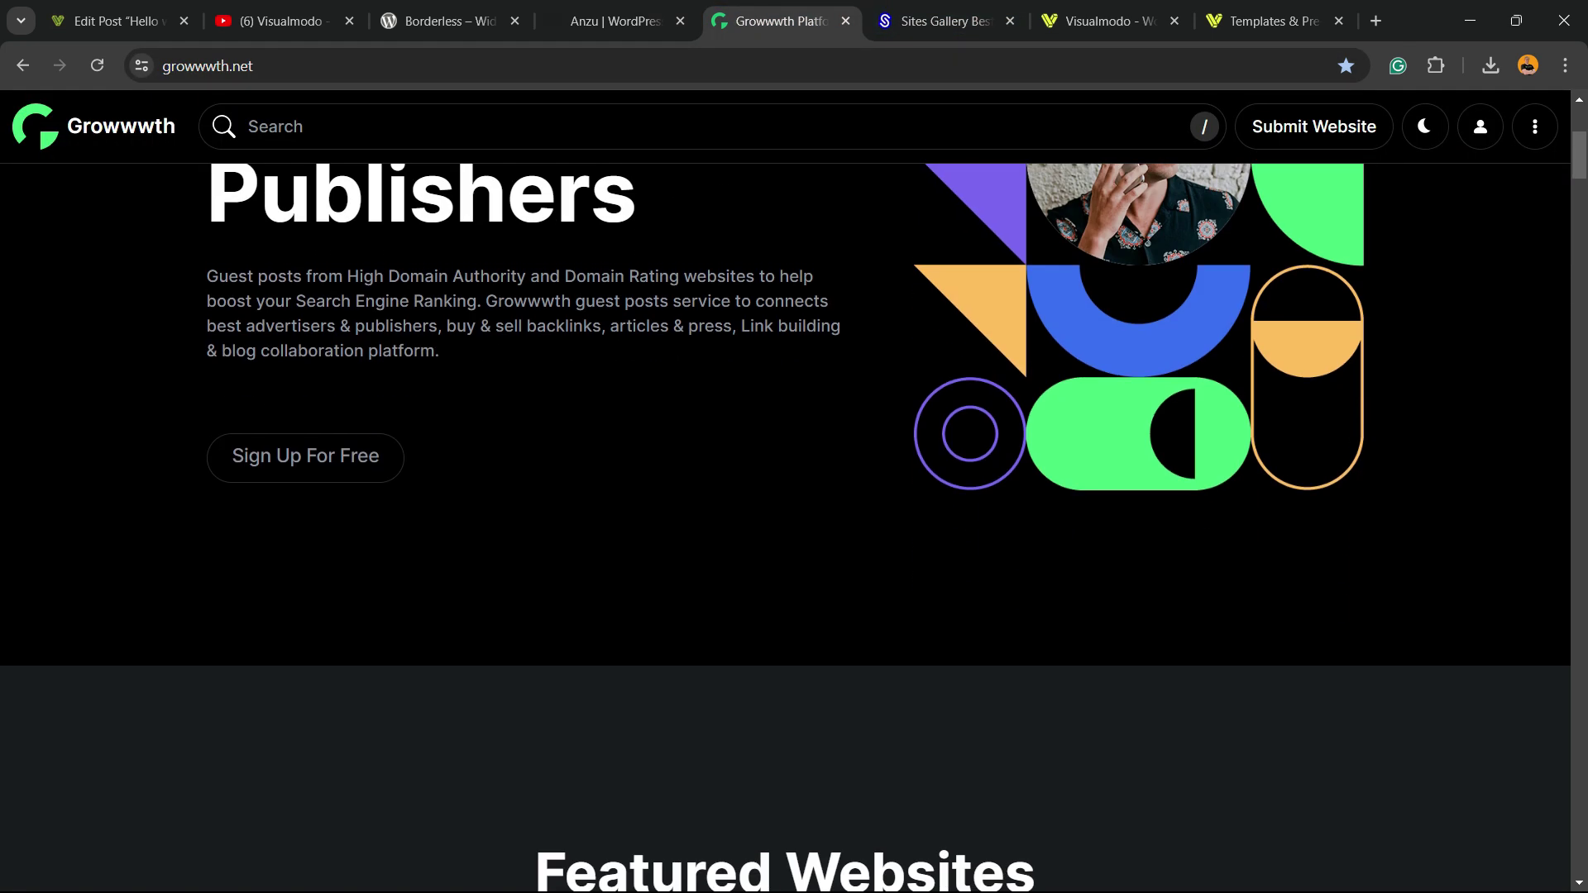
pyautogui.scroll(-12, 786, 529)
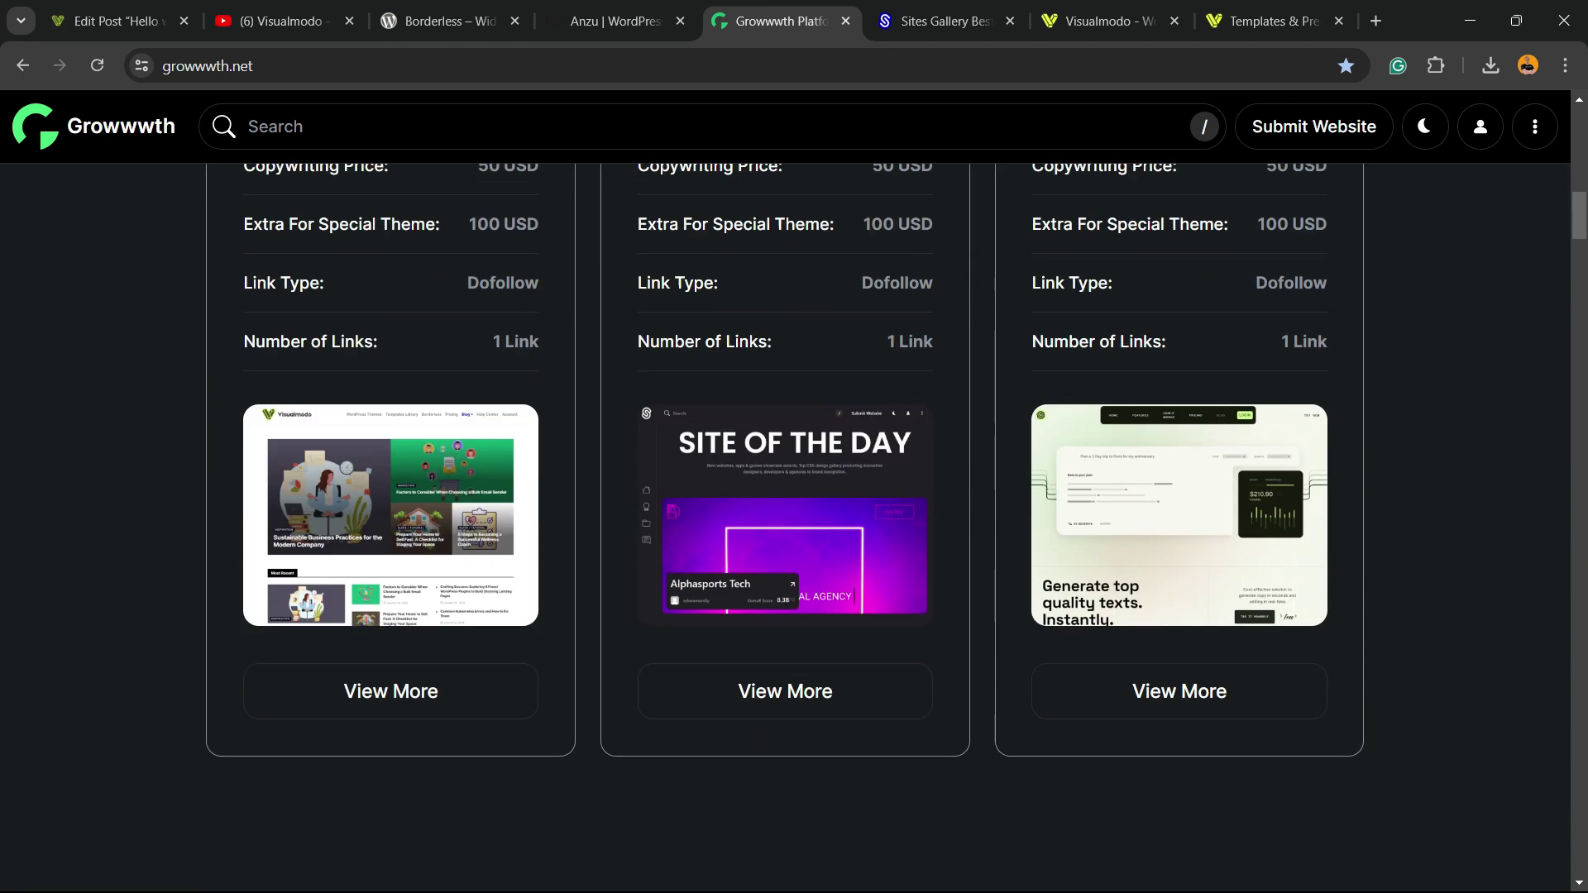
pyautogui.scroll(-3, 785, 530)
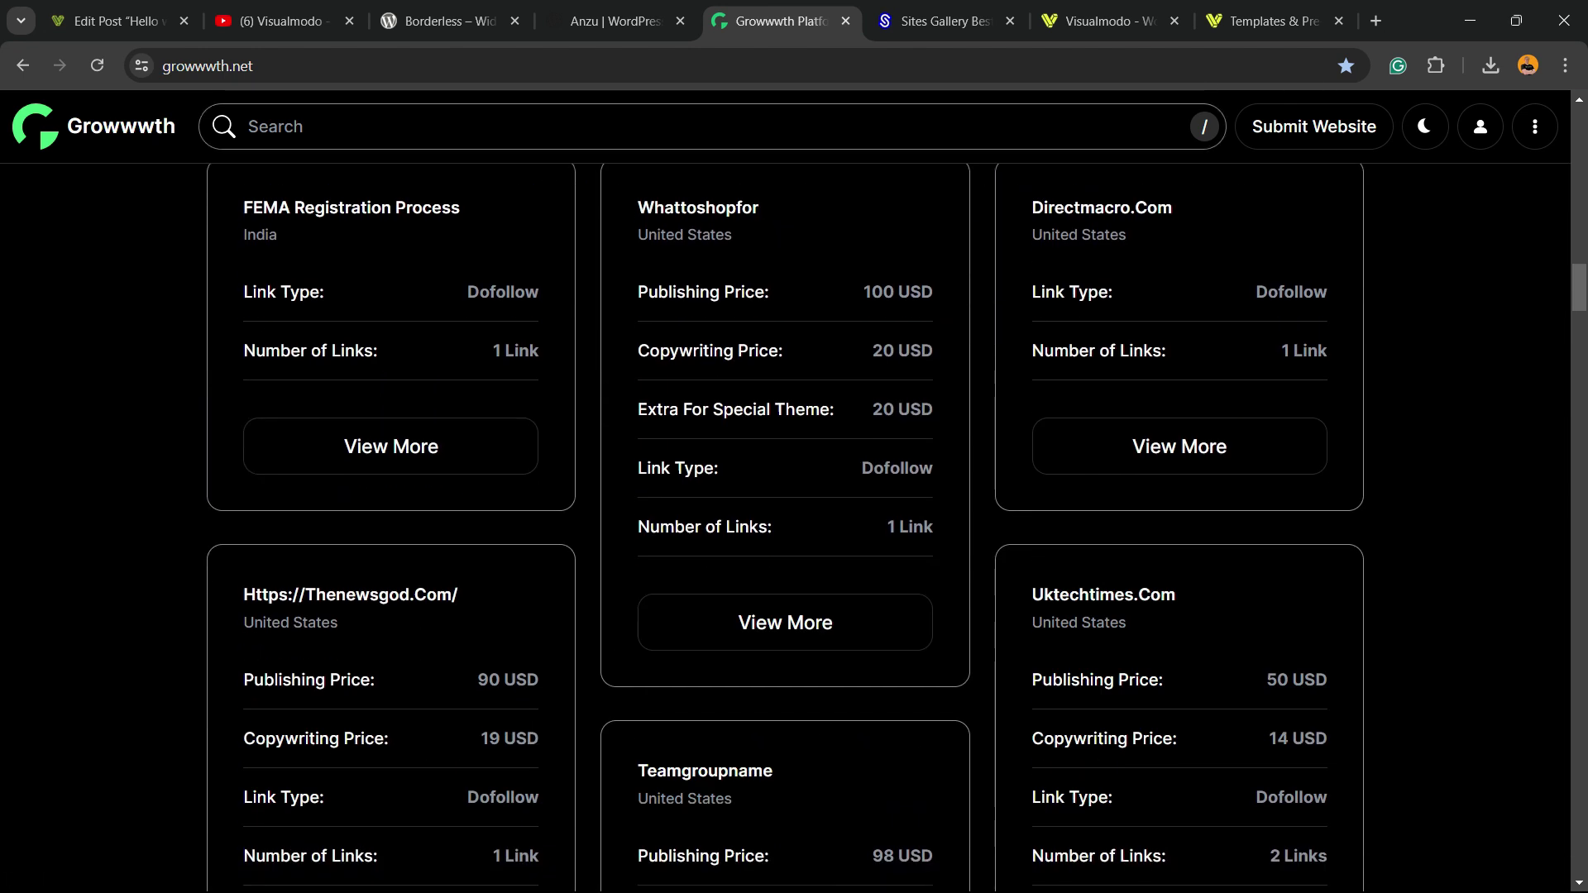
pyautogui.doubleClick(239, 65)
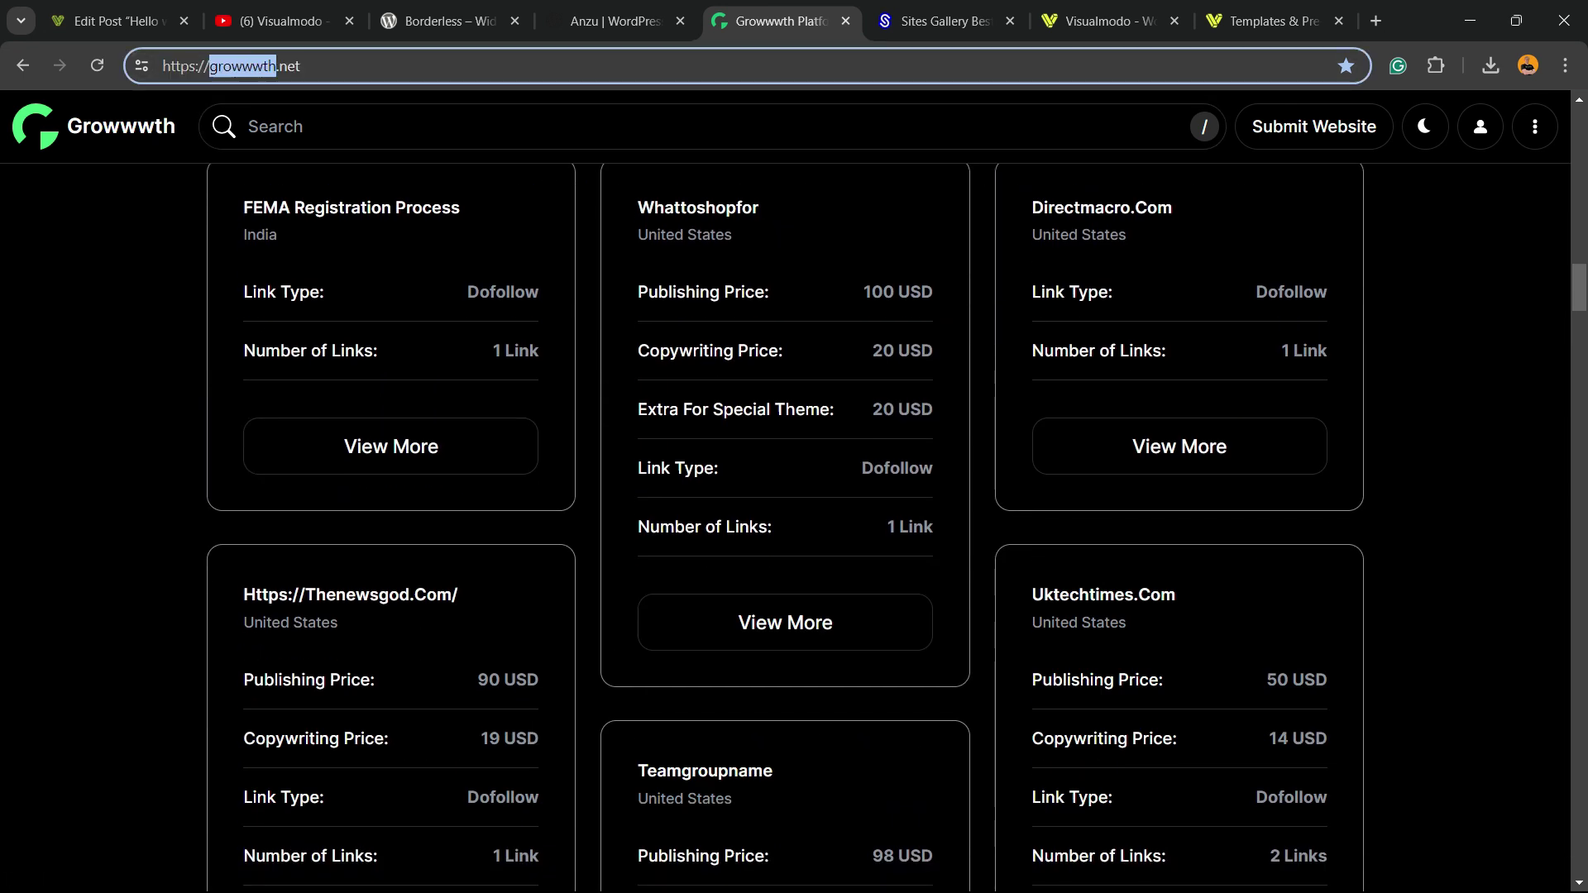
pyautogui.scroll(-12, 786, 529)
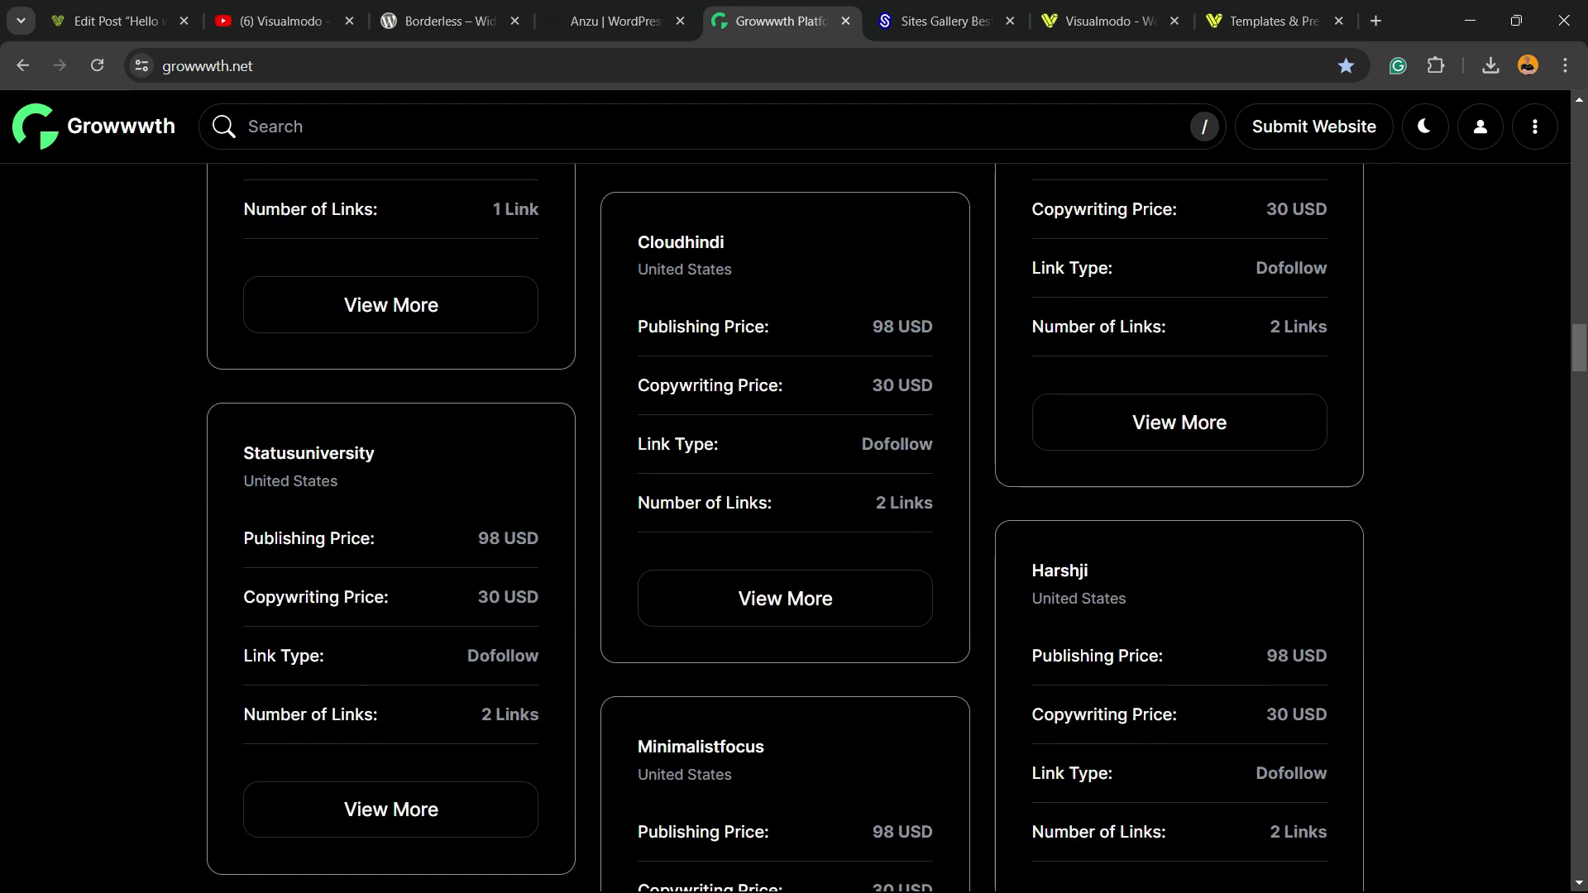
pyautogui.scroll(-16, 785, 529)
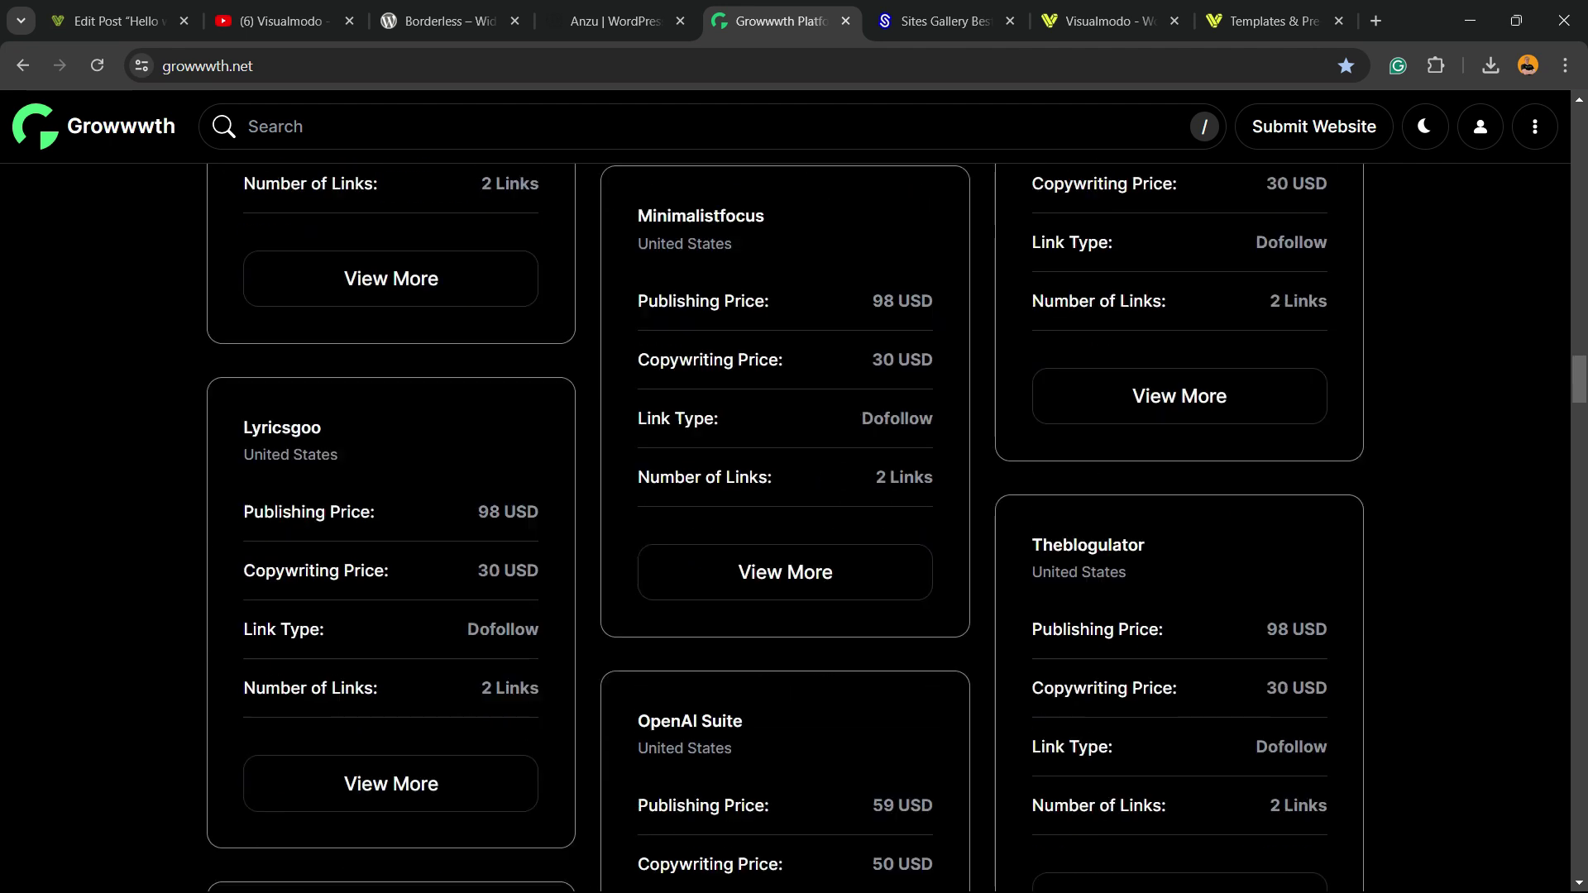
# - Browse Sites.gallery, from the FutureGenApps Site of the Day down through the submitted websites
pyautogui.hotkey('ctrl', 'Tab')
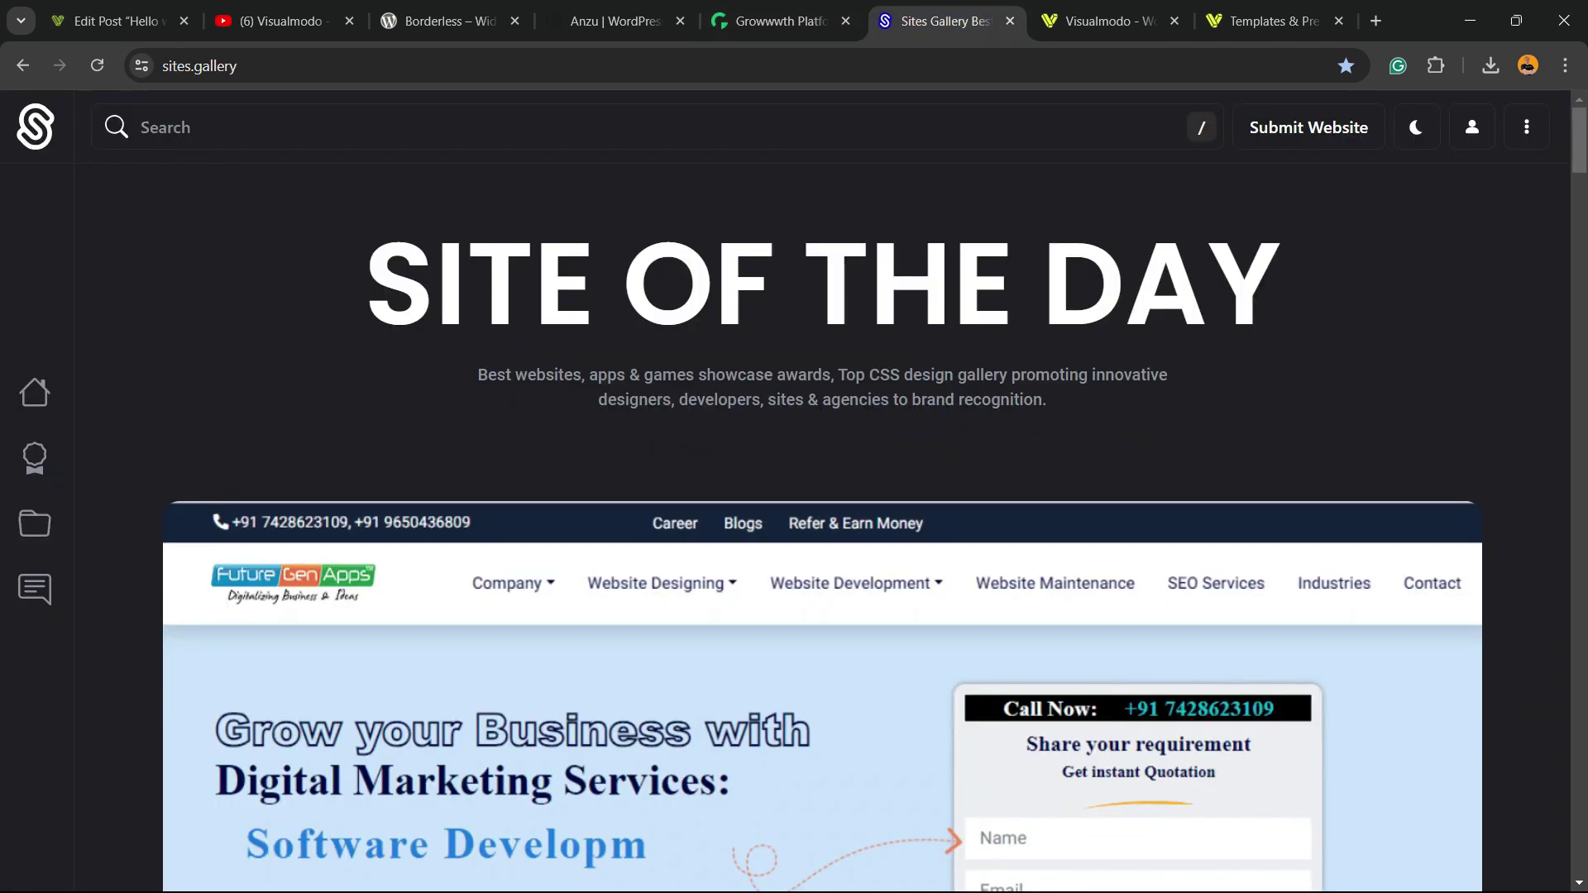
pyautogui.scroll(-10, 823, 529)
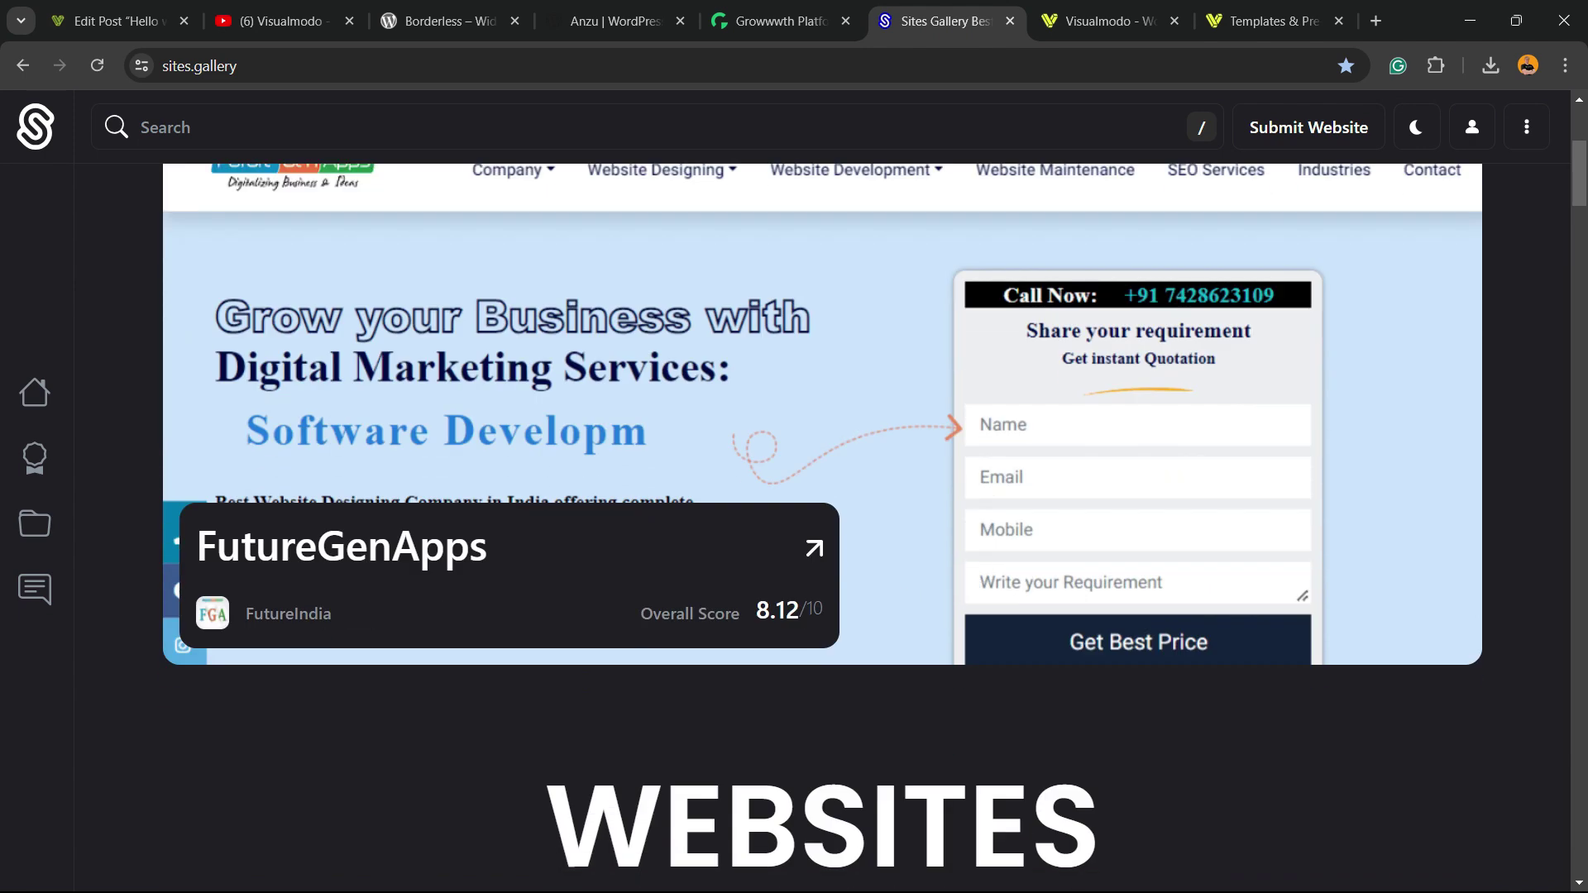
pyautogui.scroll(-17, 807, 530)
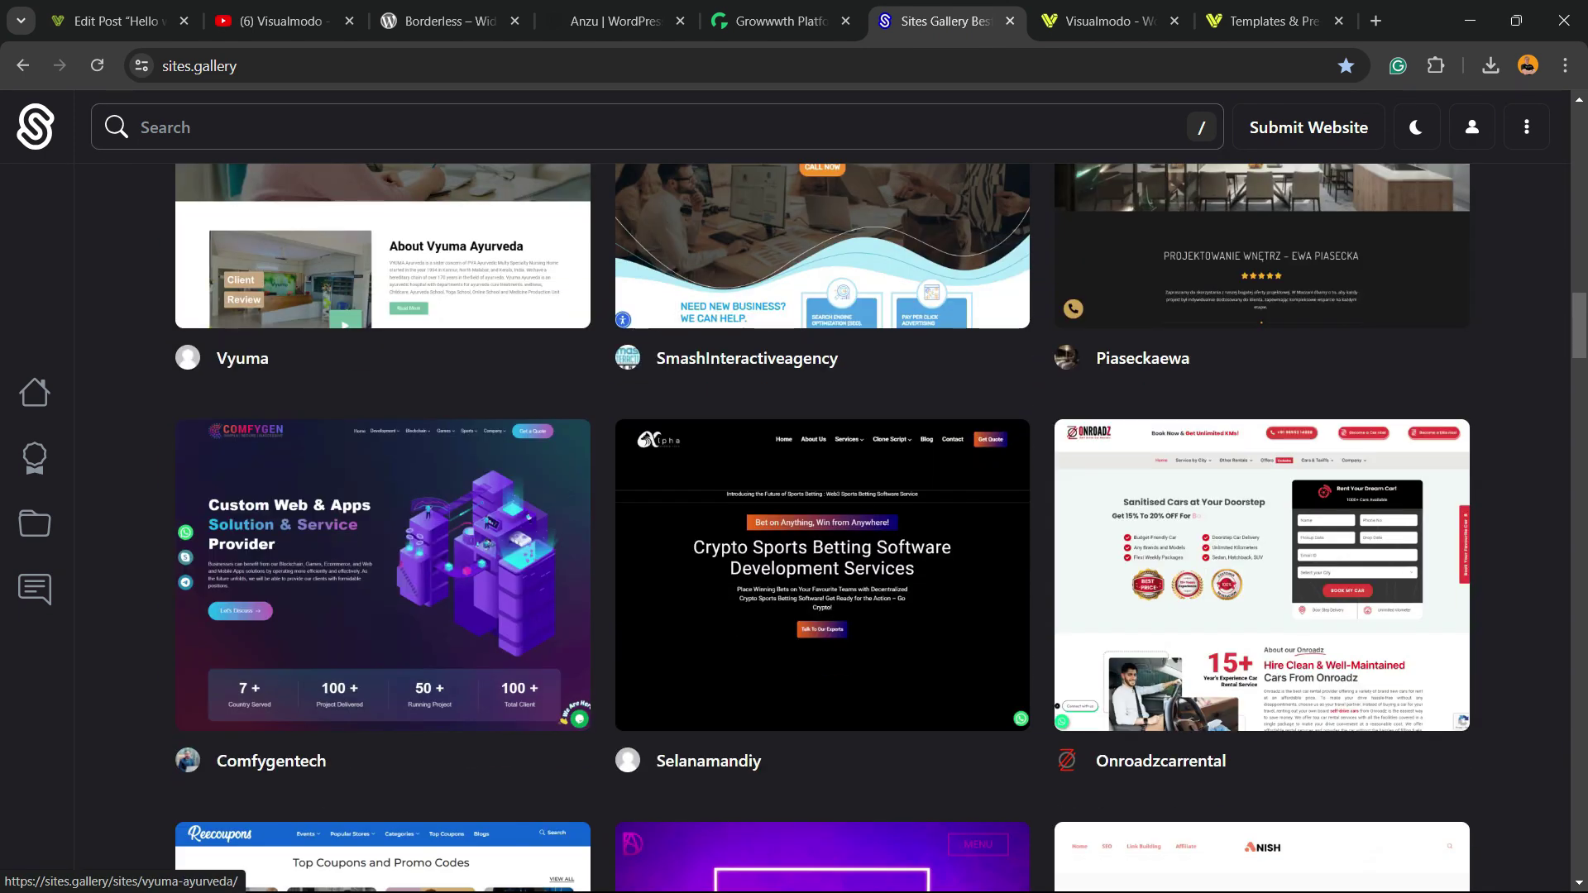
pyautogui.scroll(-5, 380, 314)
pyautogui.scroll(-3, 380, 248)
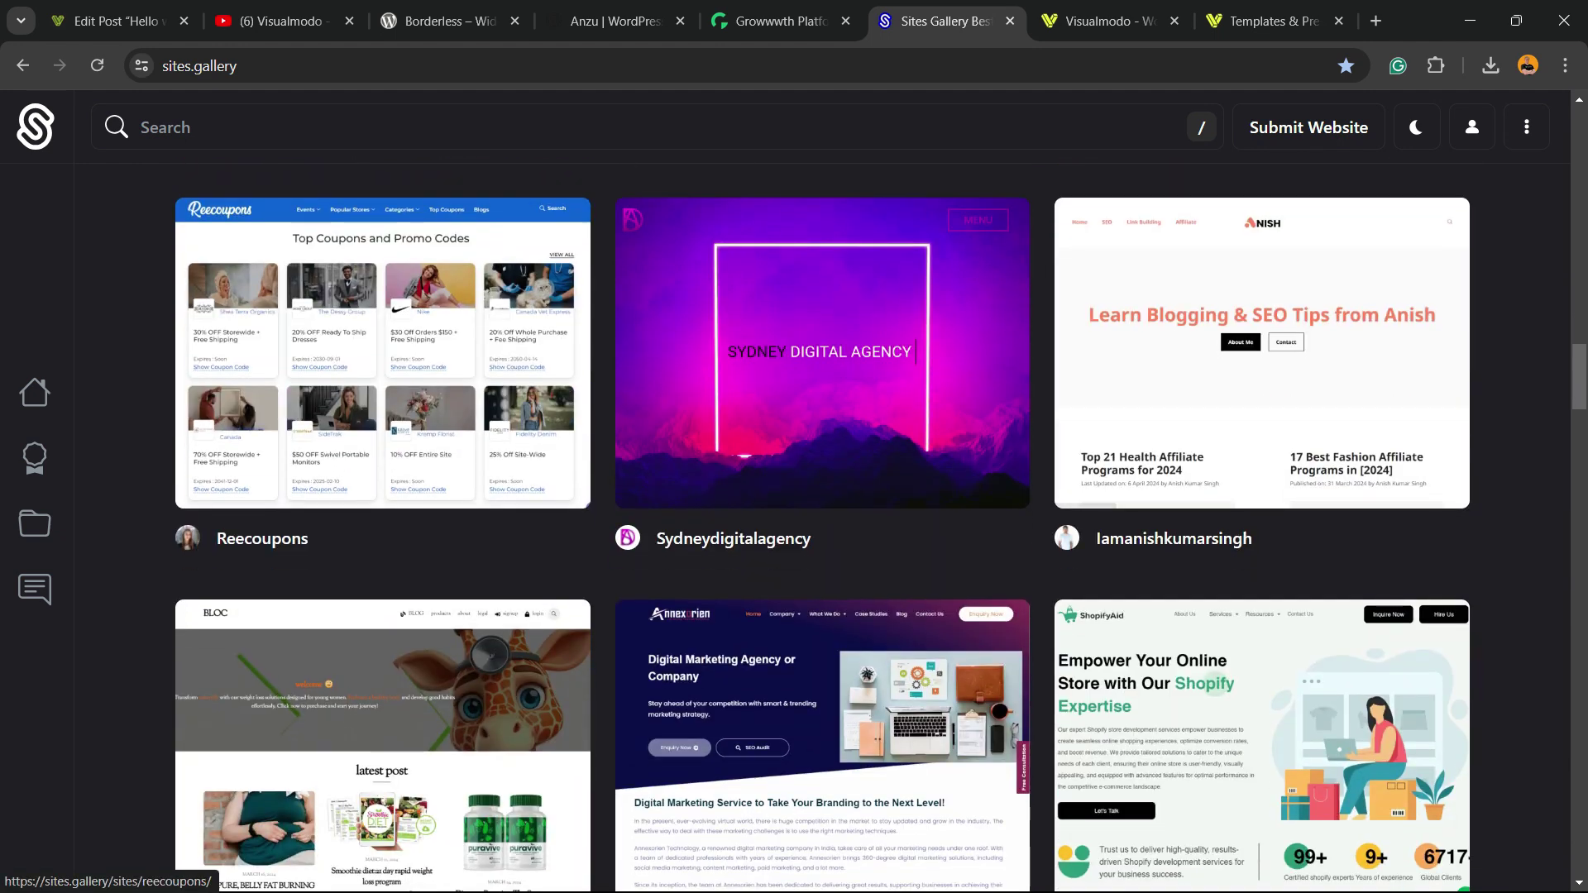
pyautogui.scroll(-12, 380, 248)
pyautogui.scroll(-12, 381, 248)
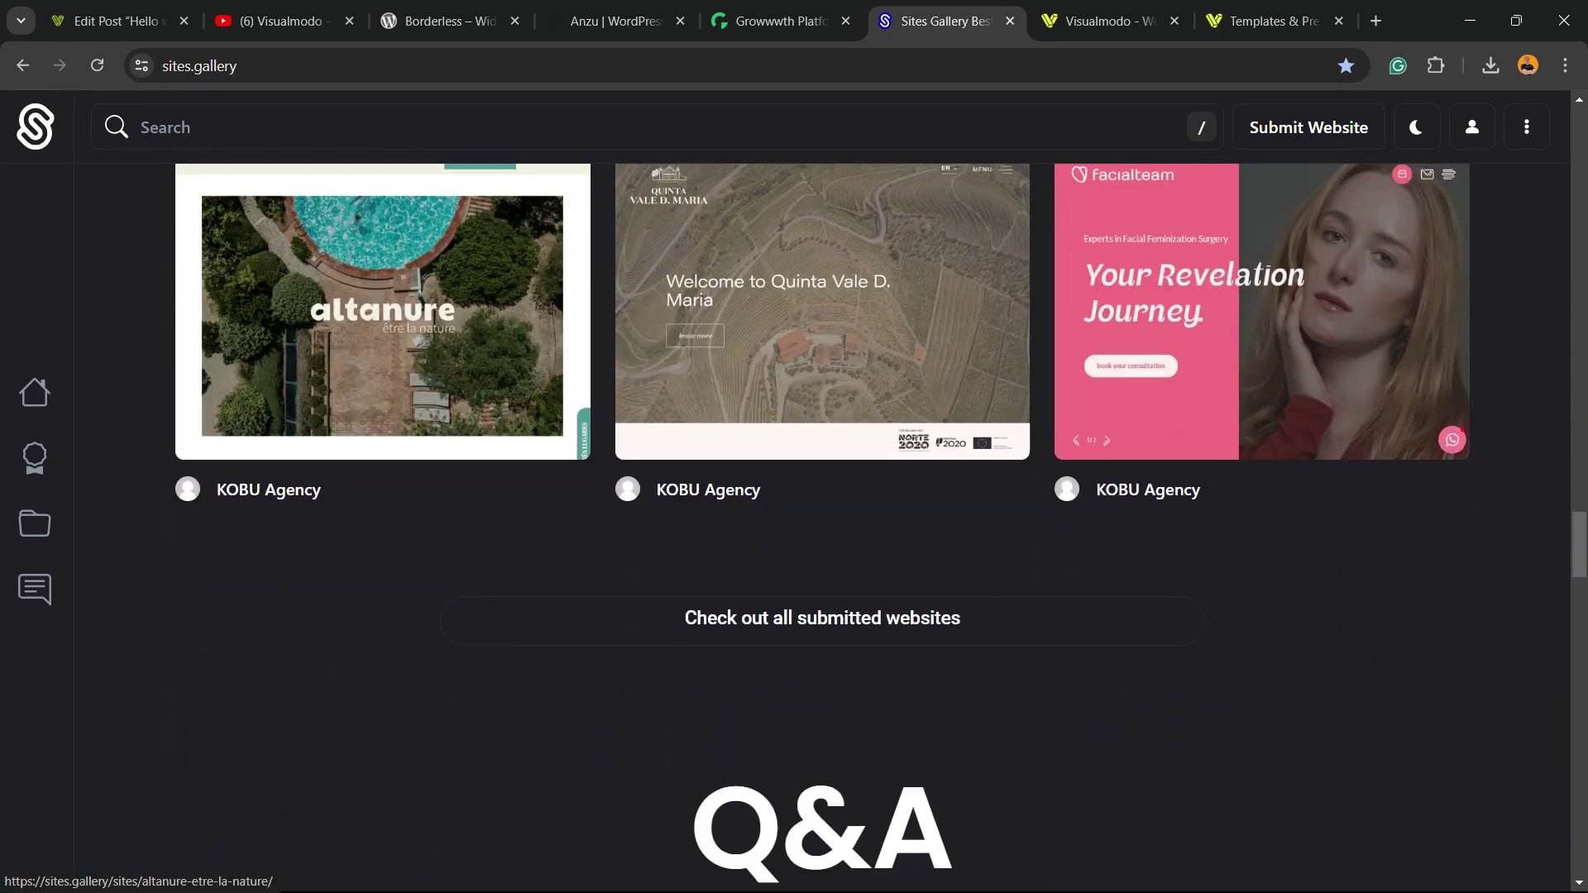
pyautogui.scroll(15, 381, 314)
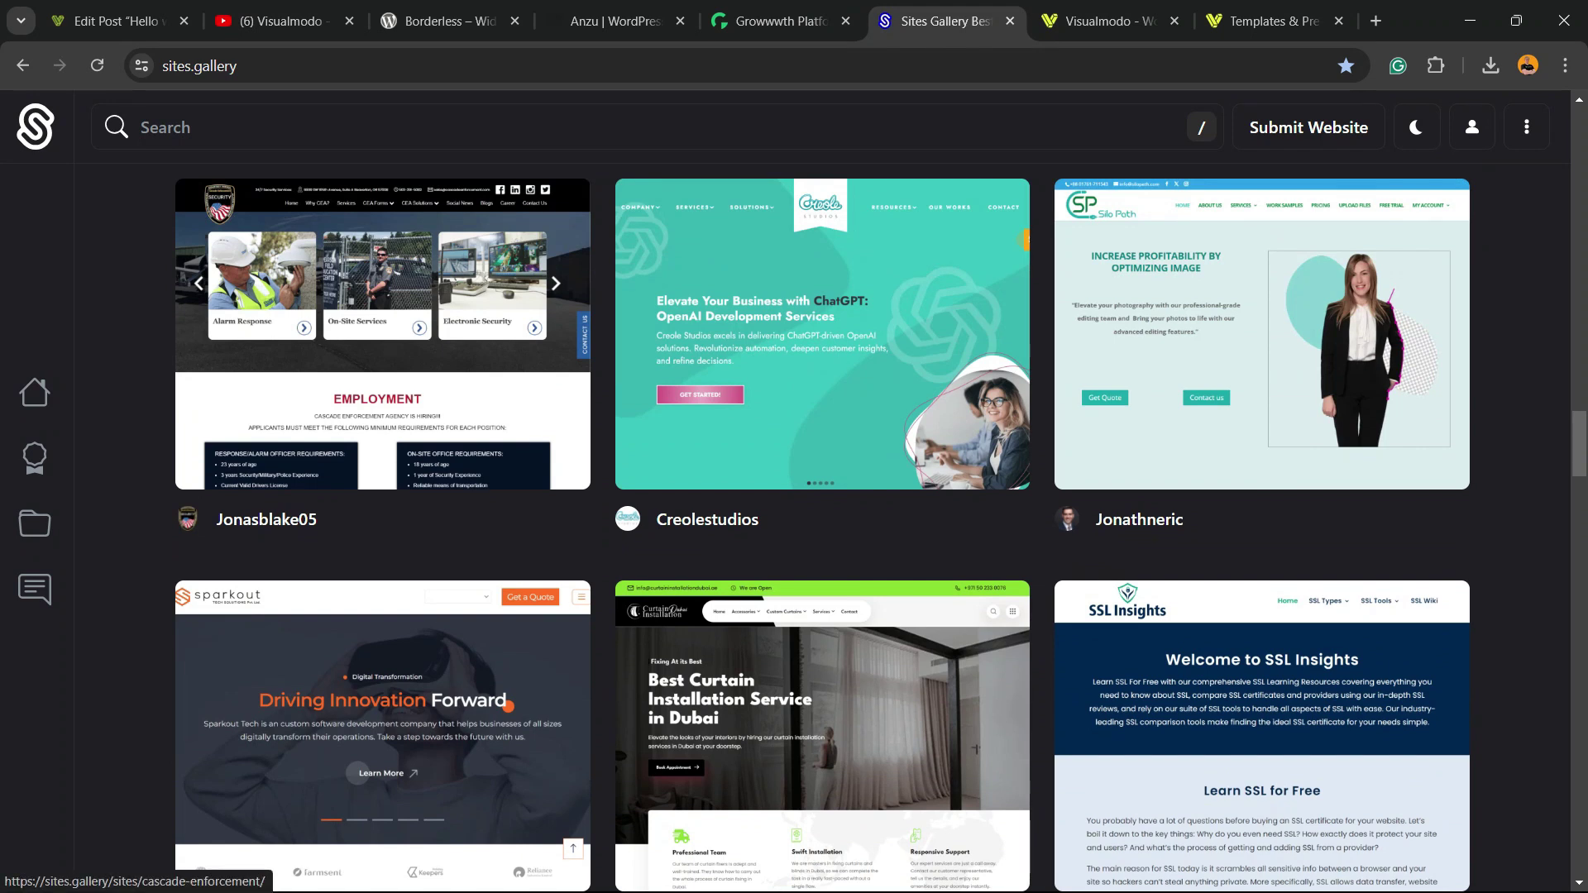
# - Browse the theme list on the Visualmodo home page
pyautogui.click(1104, 20)
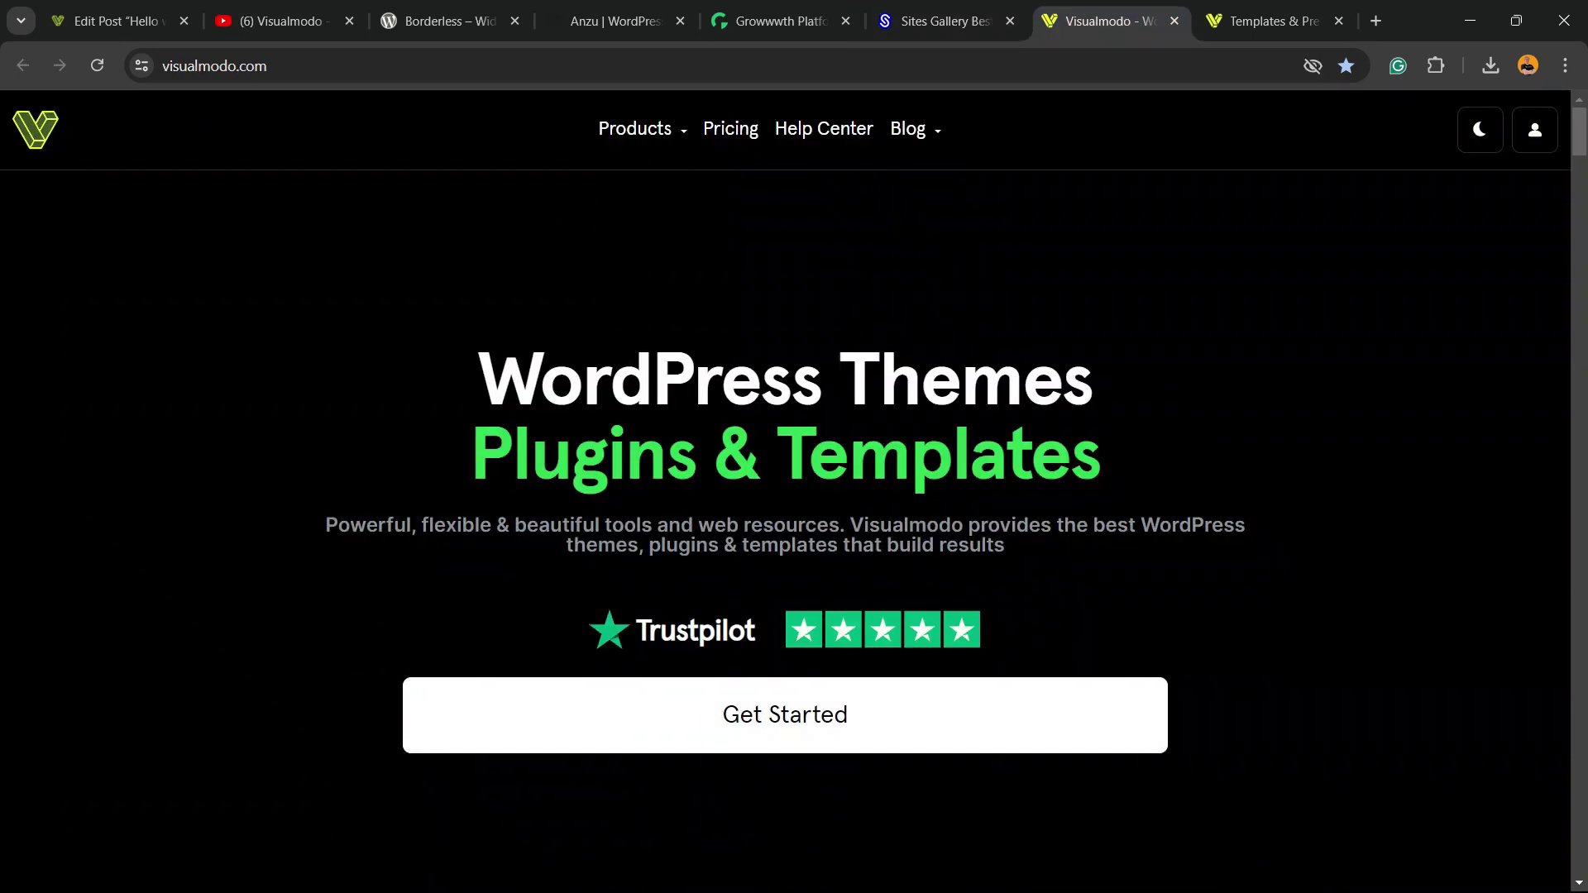
pyautogui.scroll(-3, 786, 529)
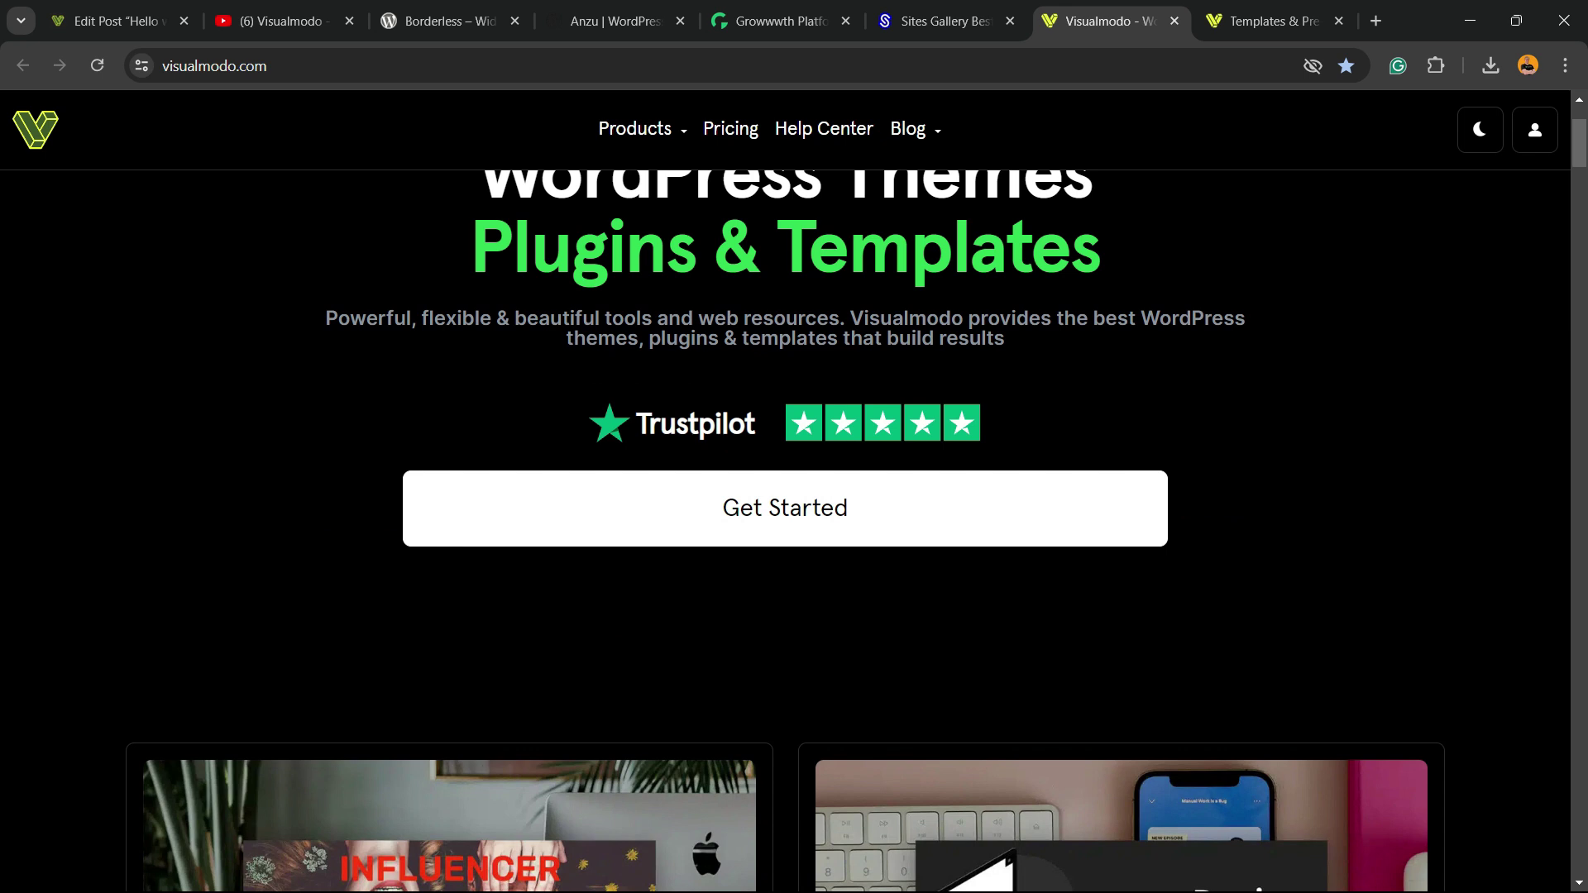
pyautogui.scroll(-10, 786, 529)
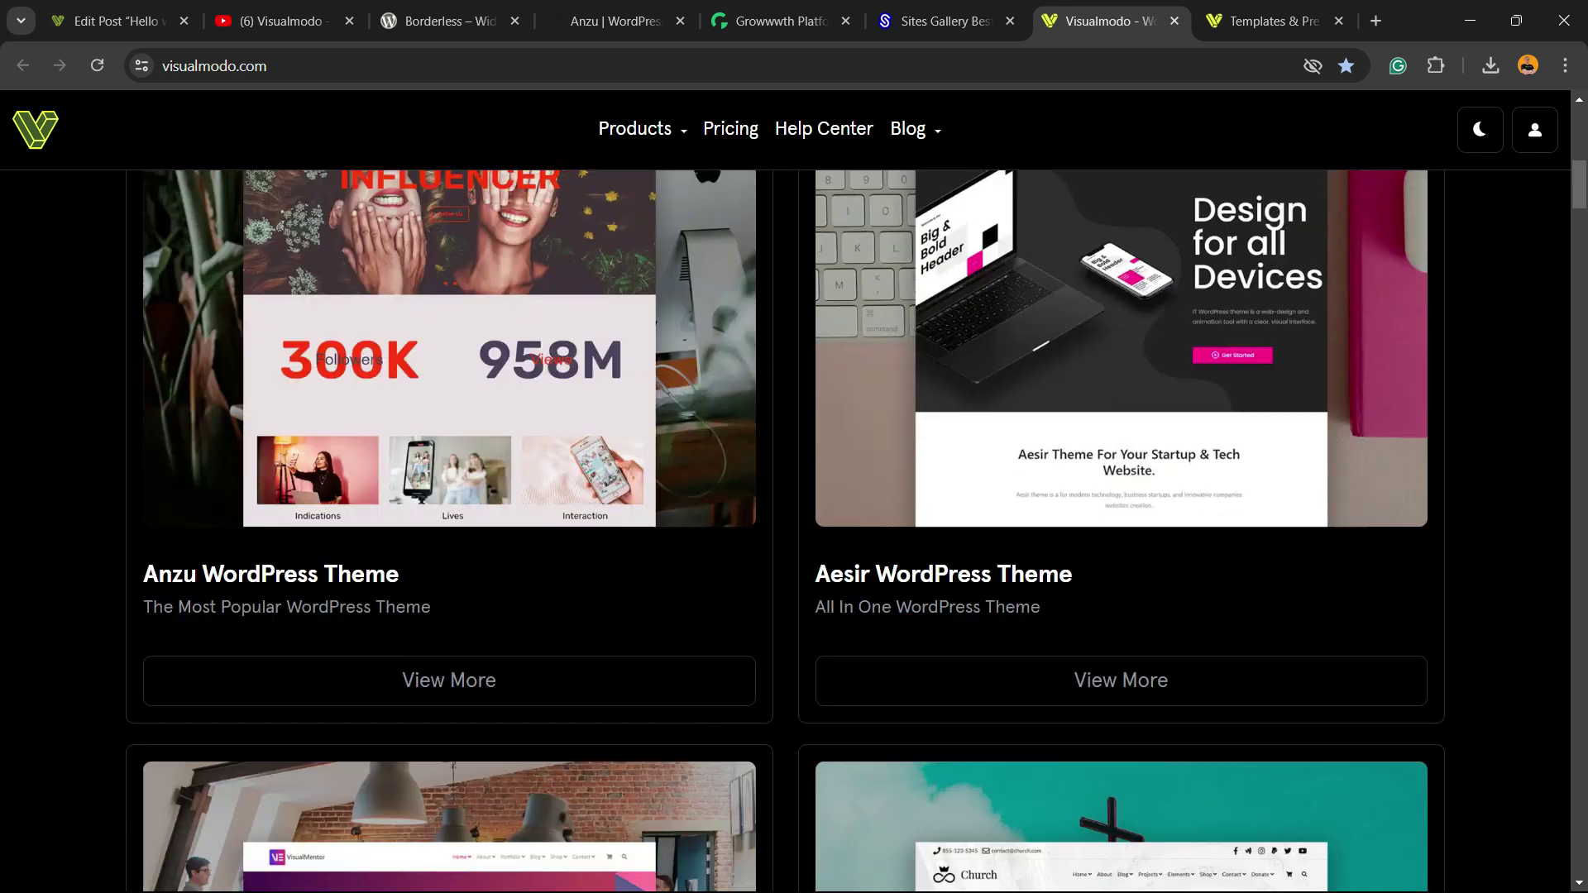
pyautogui.scroll(-9, 785, 529)
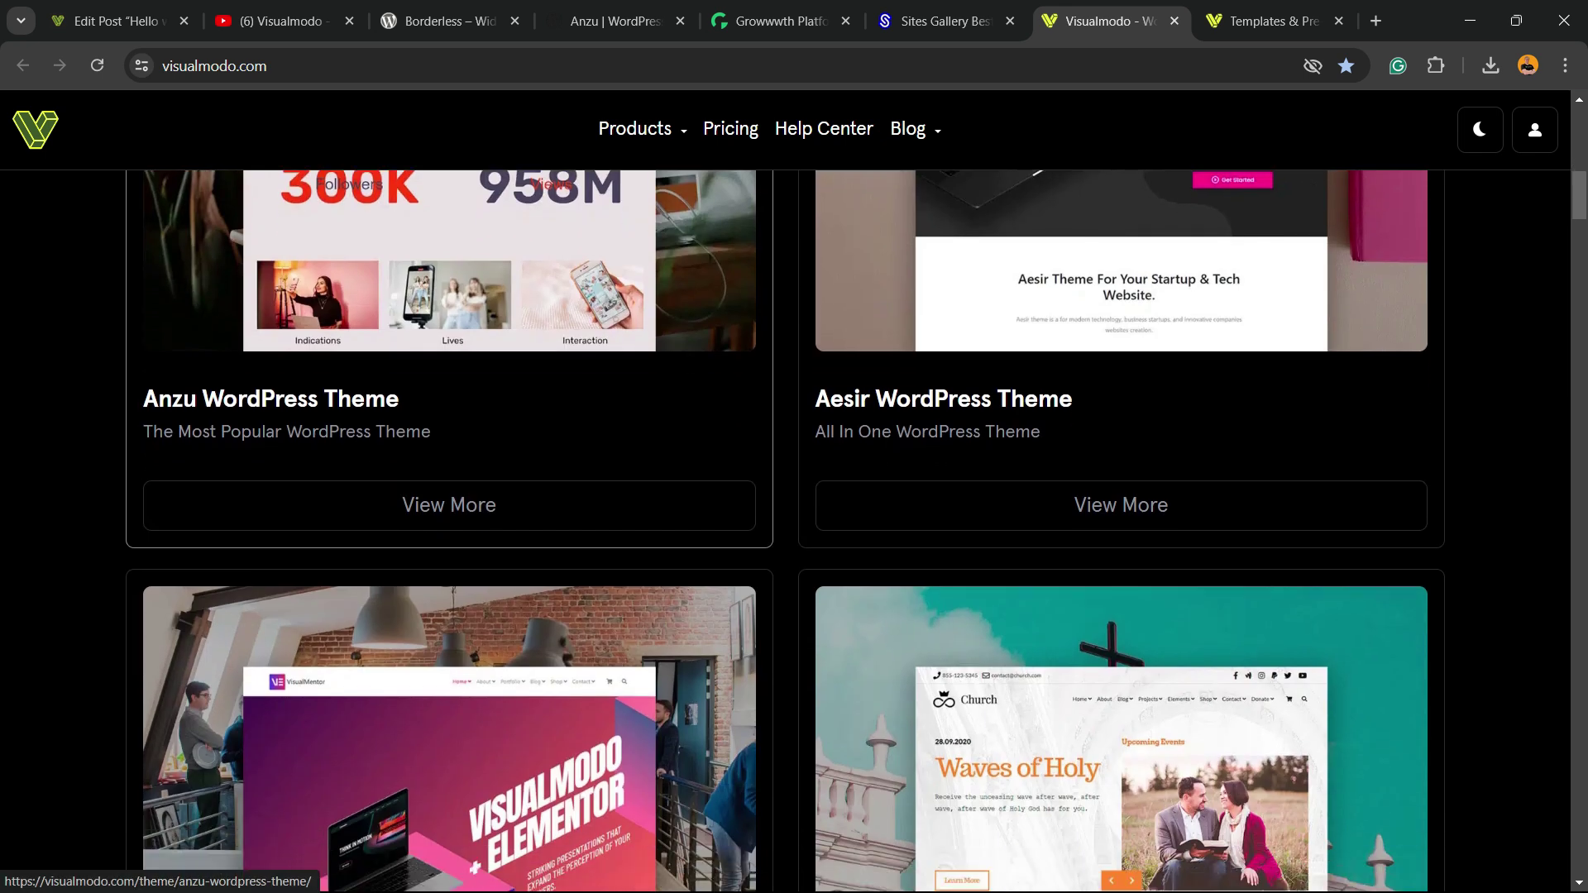
pyautogui.scroll(-11, 786, 529)
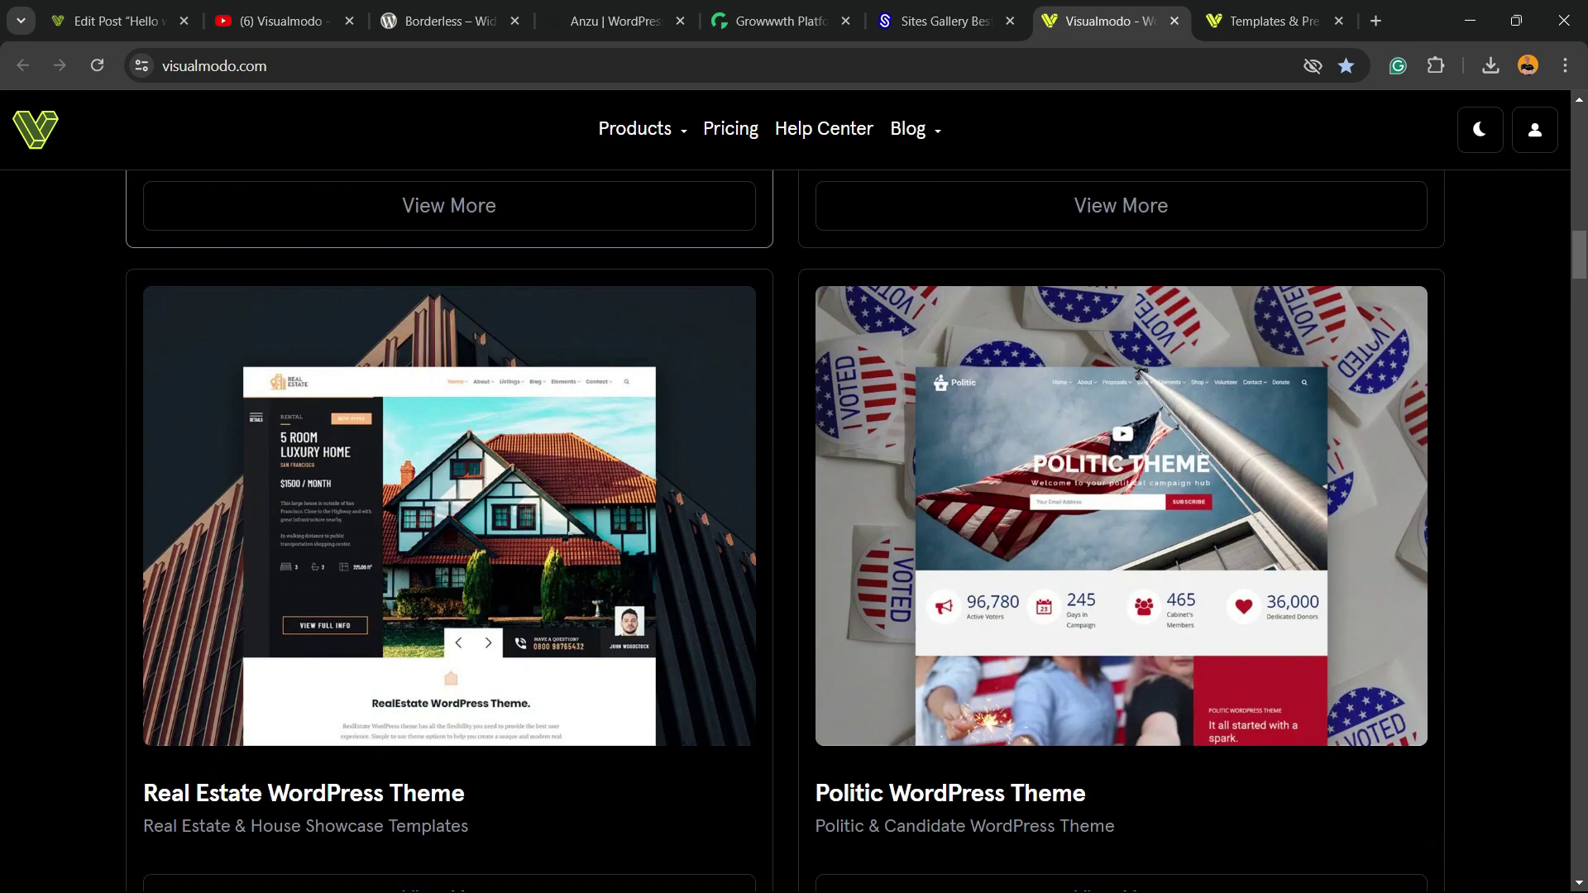
pyautogui.scroll(-15, 786, 529)
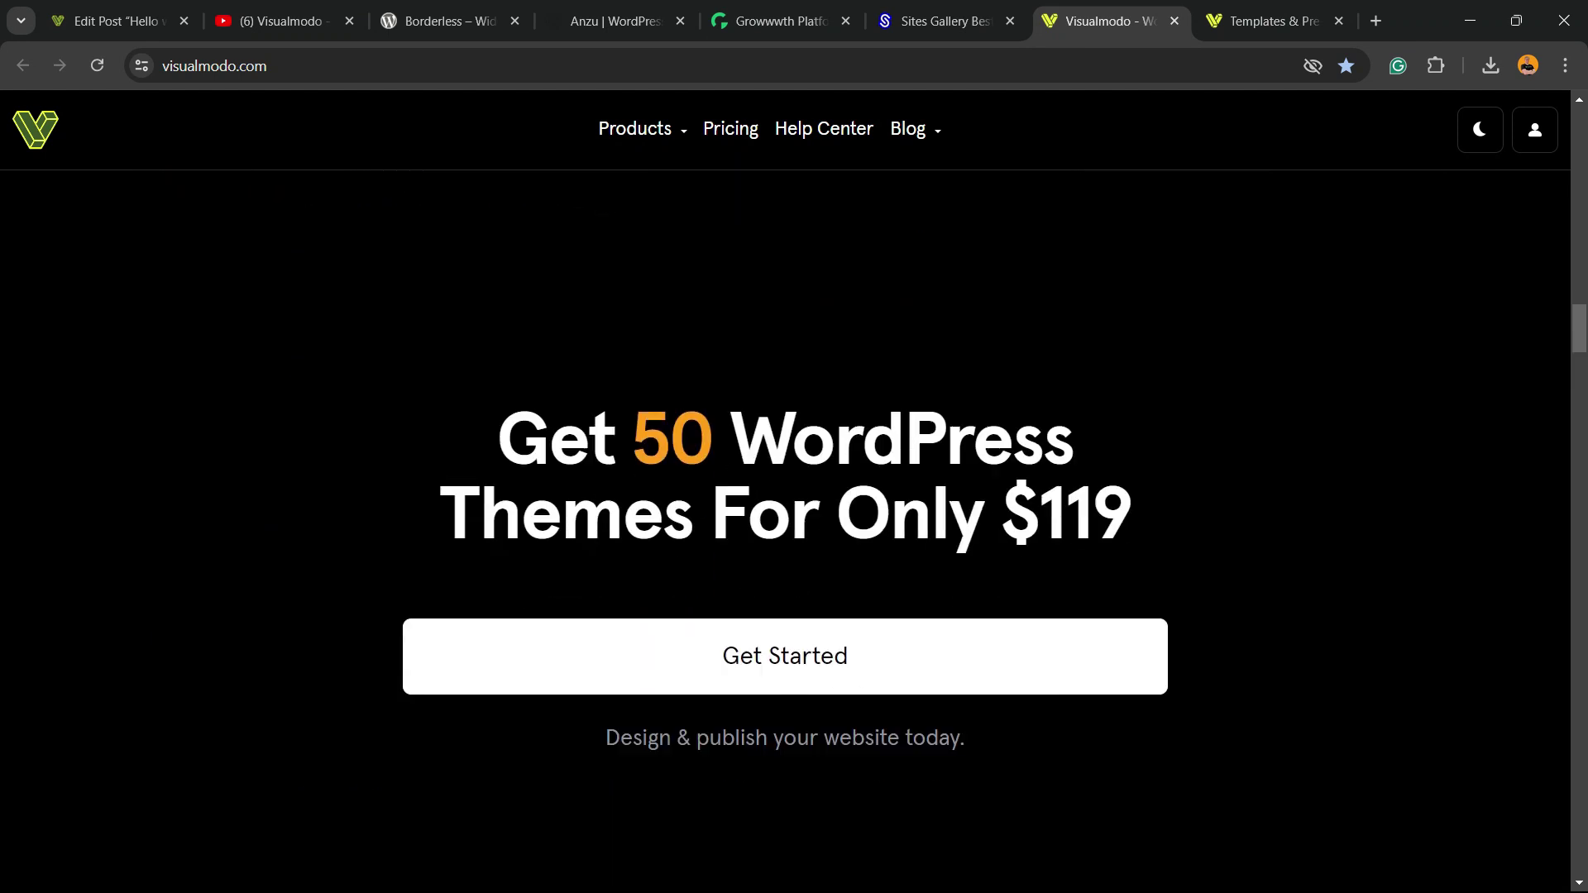
# - Scroll the Visualmodo templates library through Juice Shop, Pottery Studio, Copywriter and Farmers Market
pyautogui.hotkey('ctrl', 'Tab')
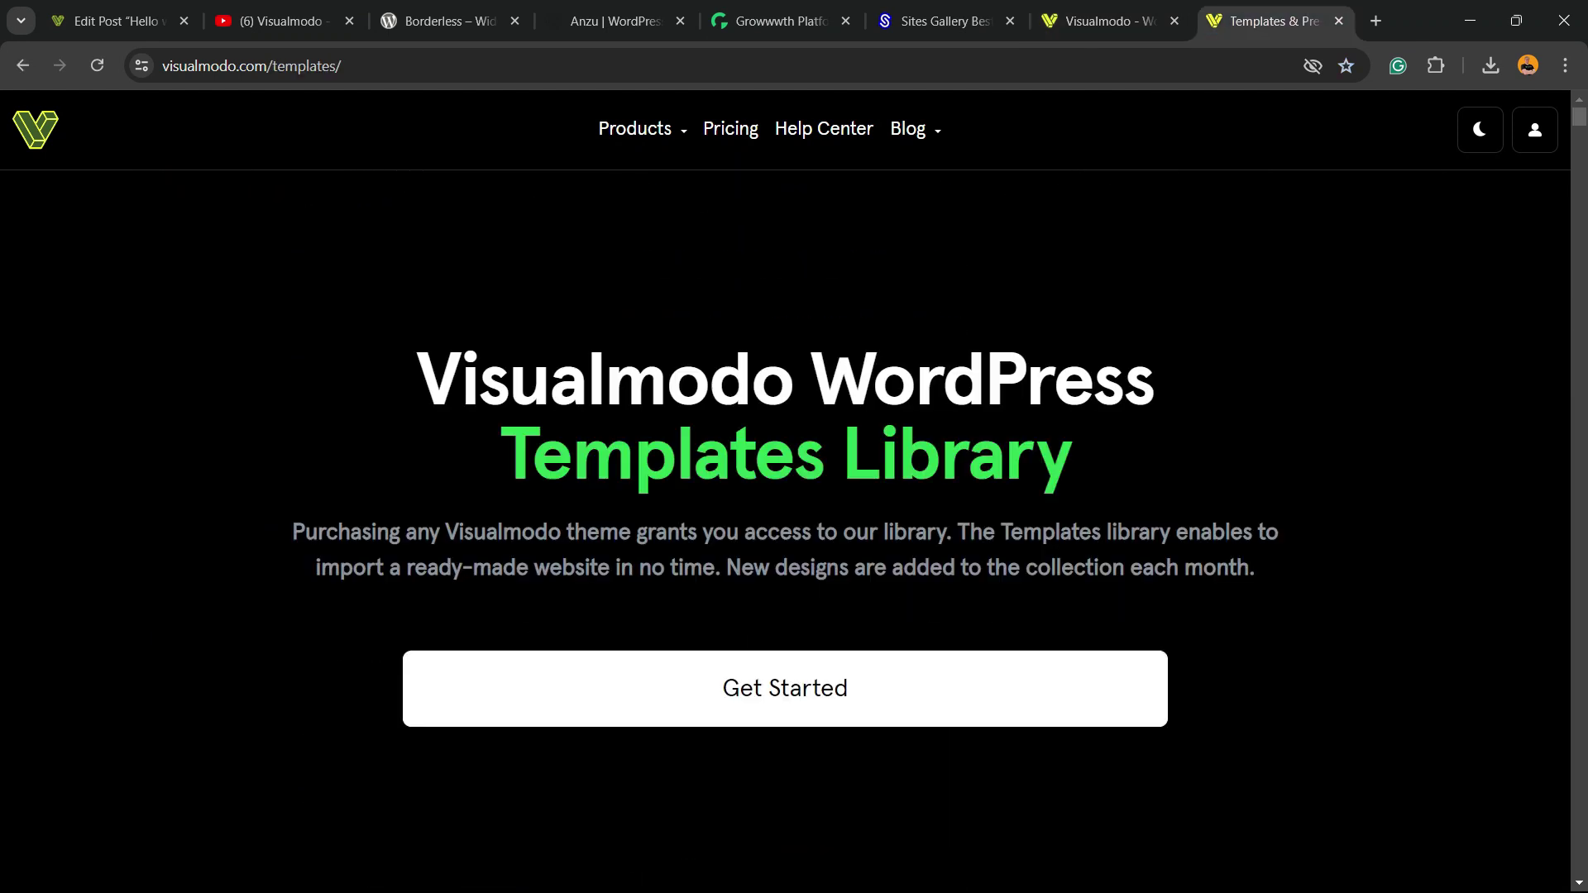
pyautogui.scroll(-6, 785, 496)
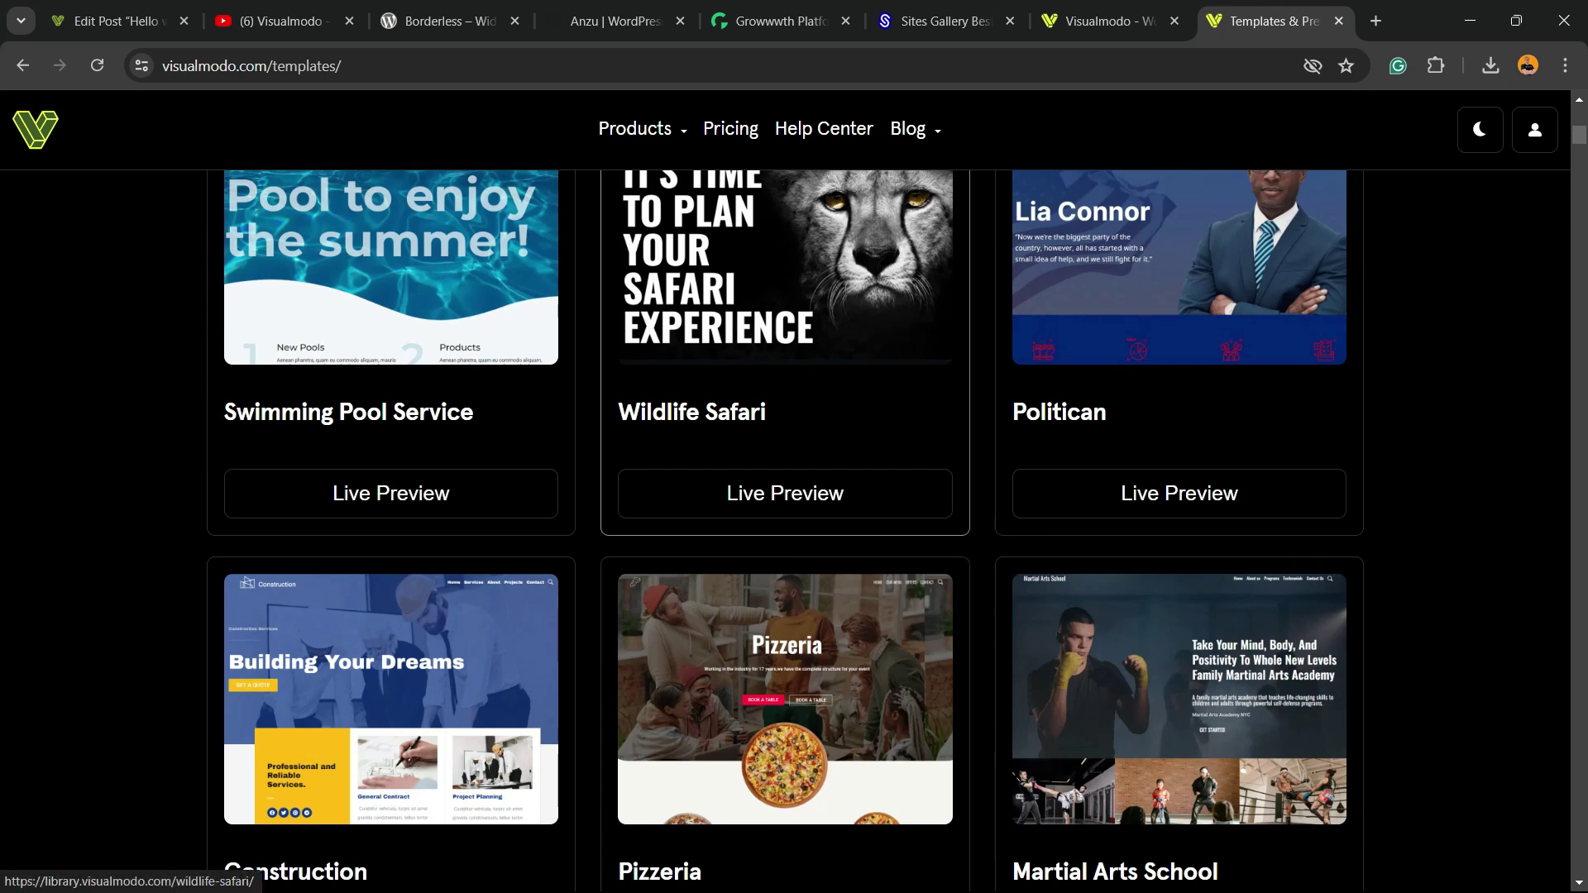
pyautogui.scroll(-10, 785, 530)
pyautogui.scroll(-8, 786, 496)
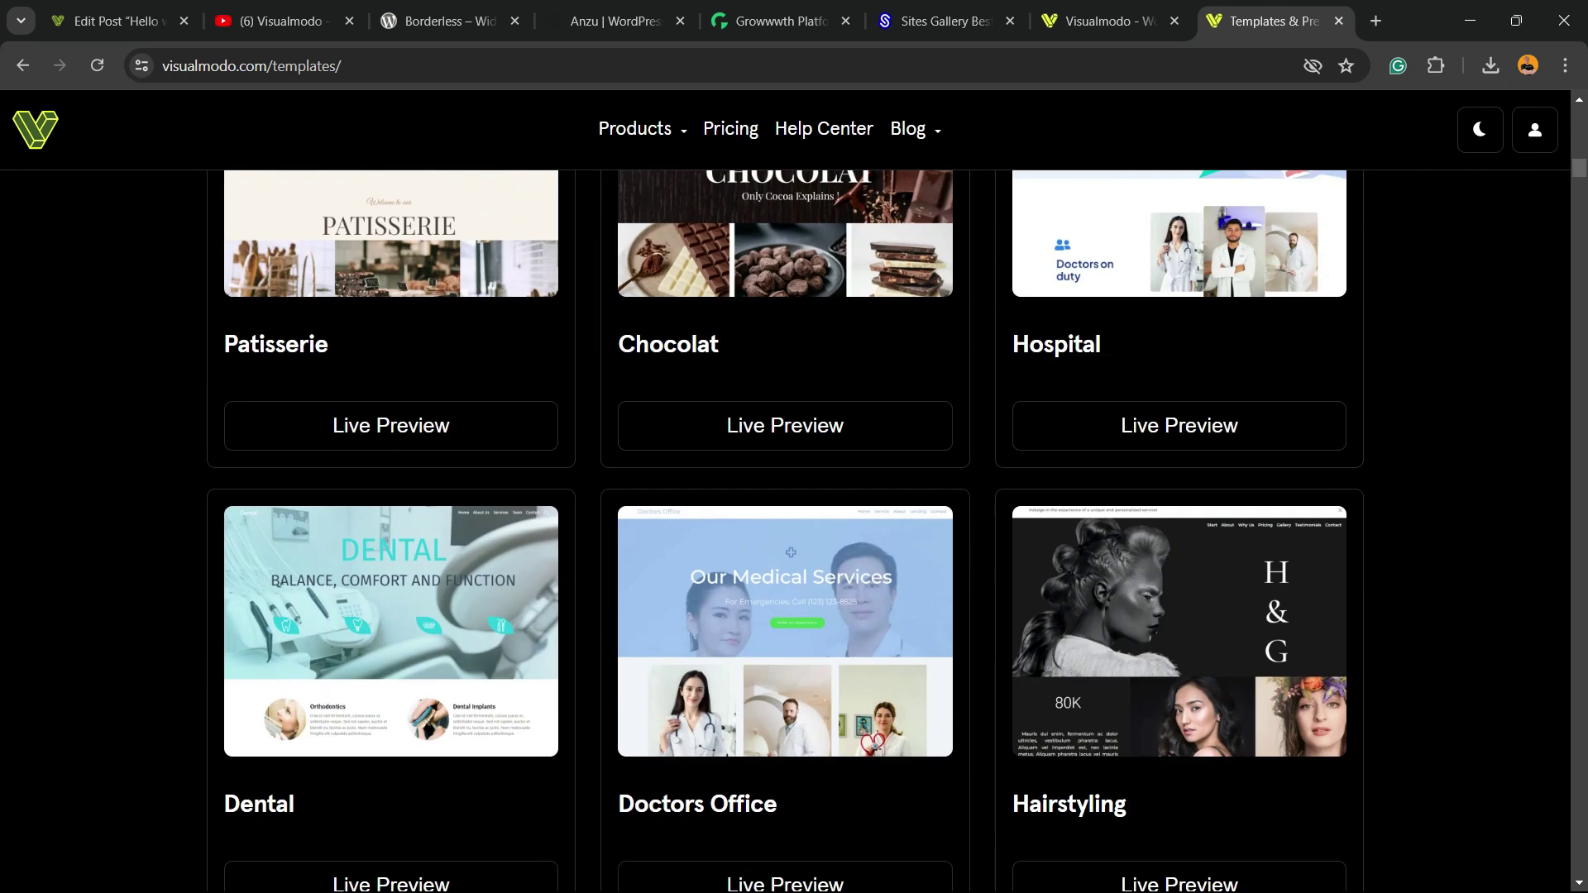
pyautogui.scroll(-5, 786, 530)
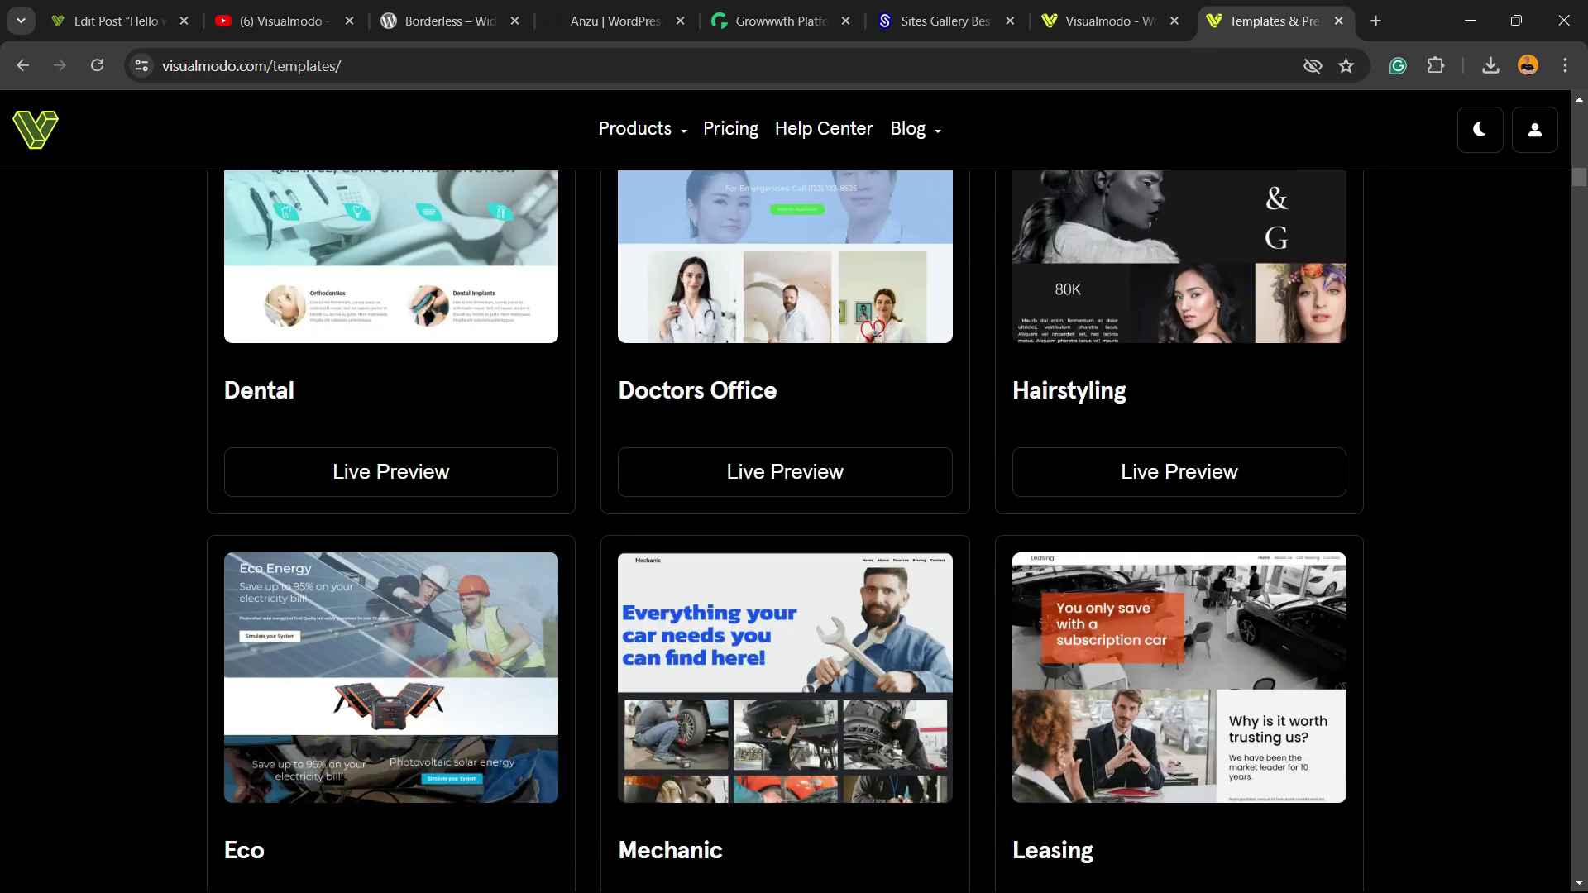
pyautogui.scroll(-12, 786, 530)
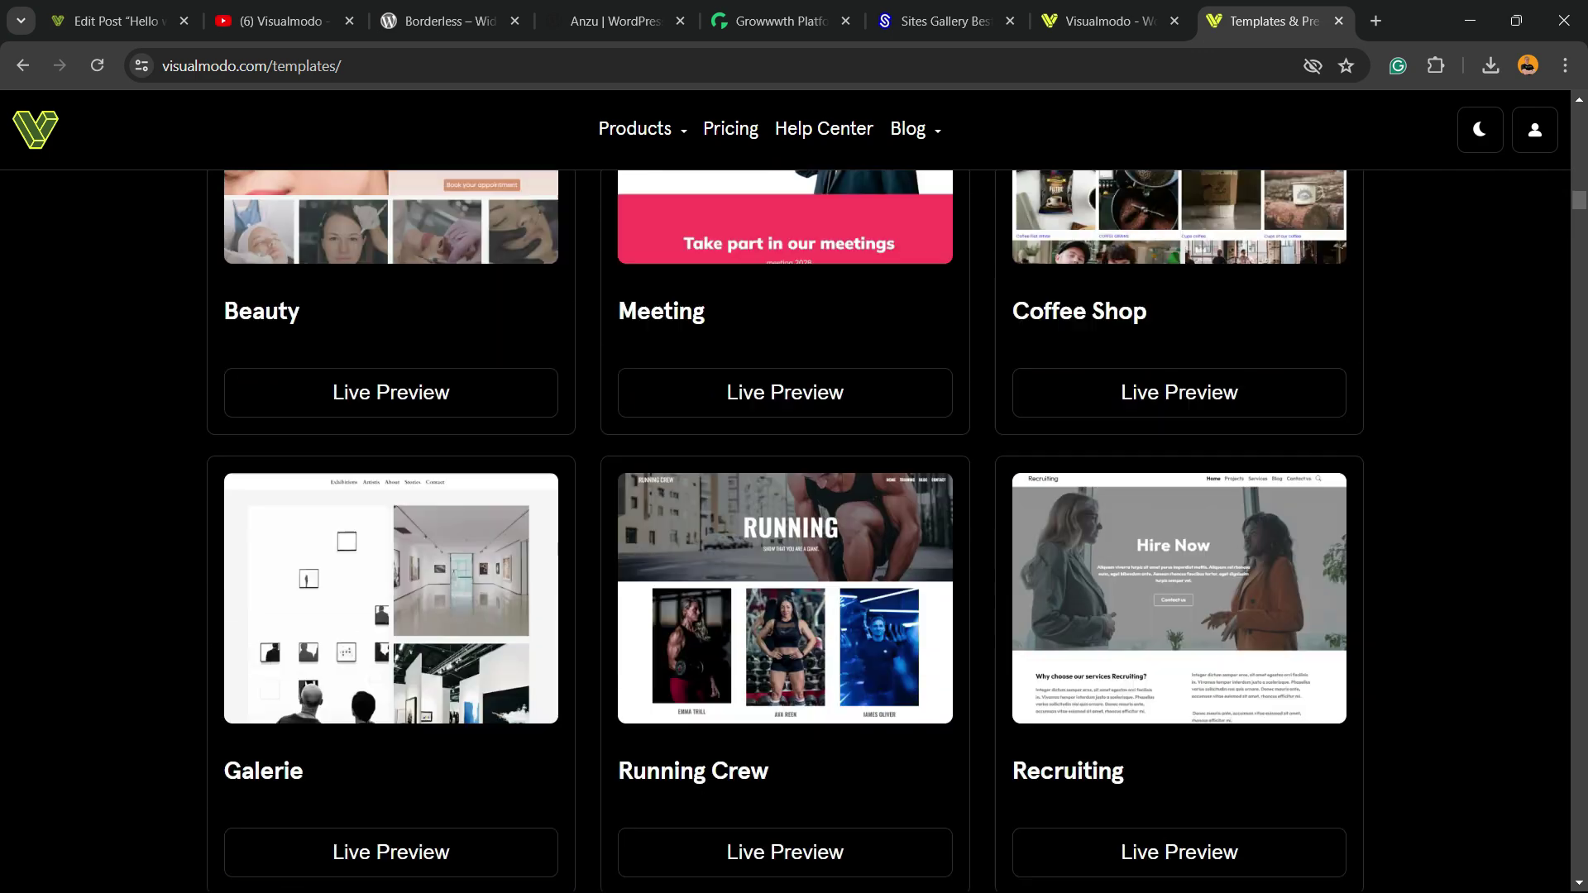
pyautogui.scroll(-15, 785, 530)
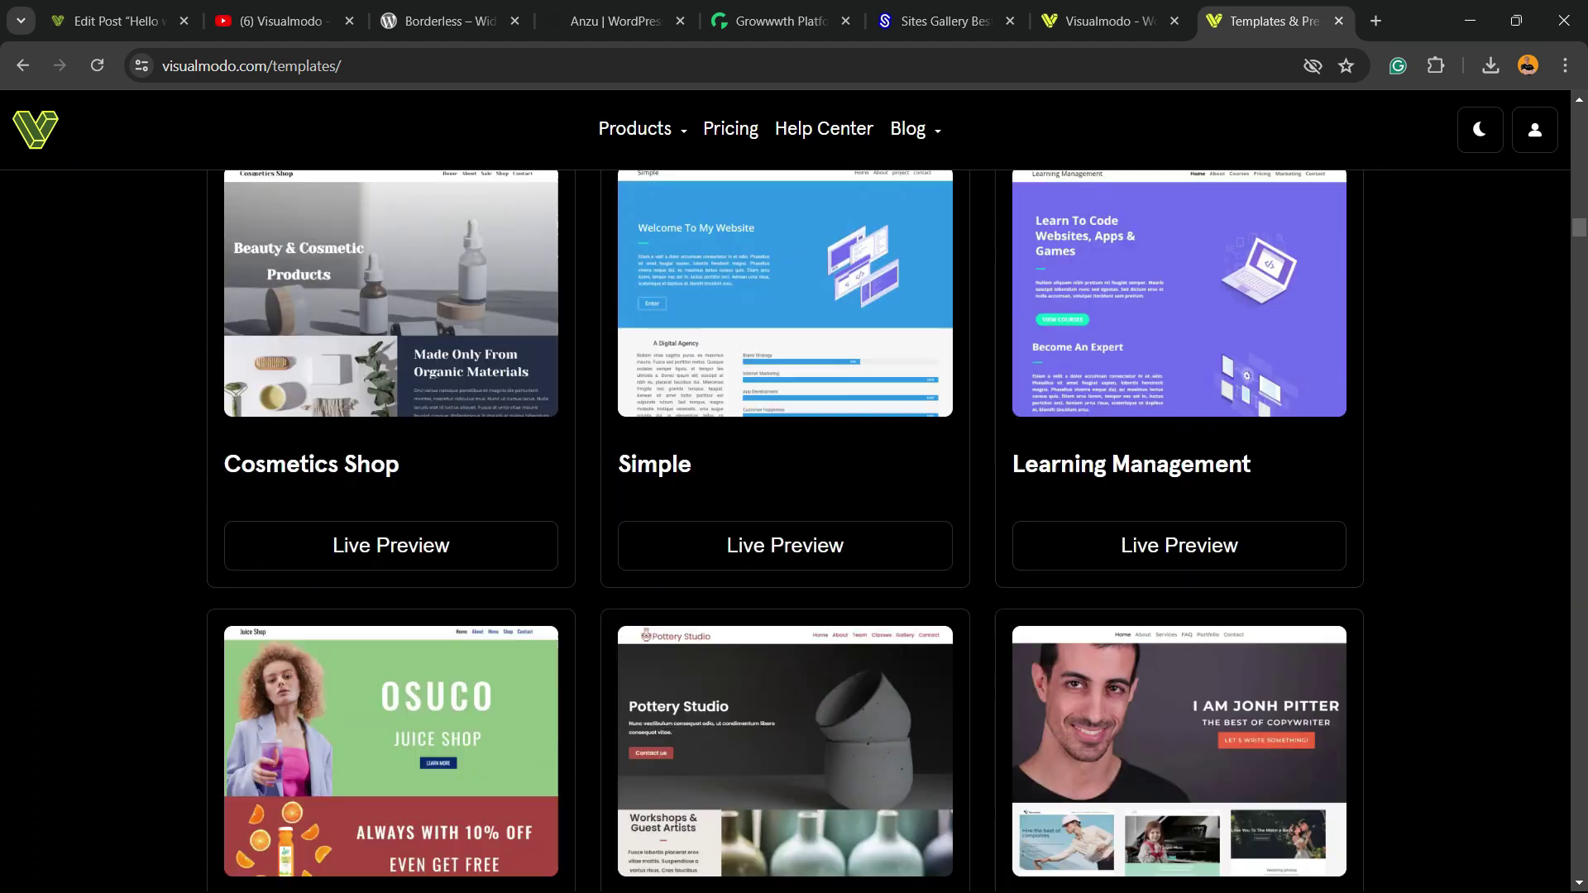
pyautogui.scroll(-3, 786, 529)
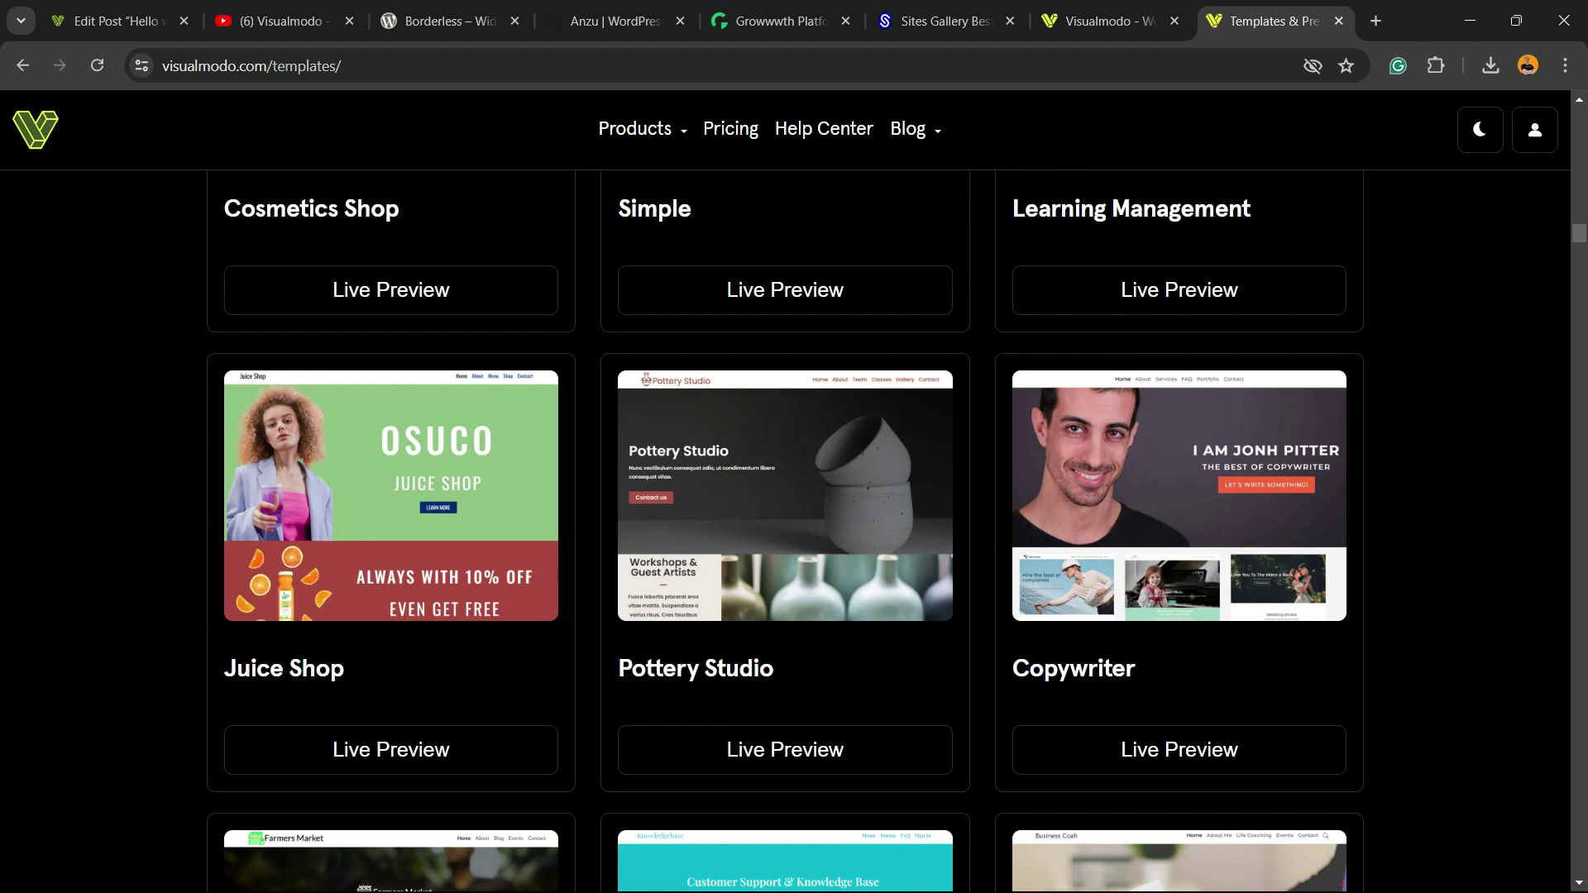
pyautogui.scroll(-3, 786, 529)
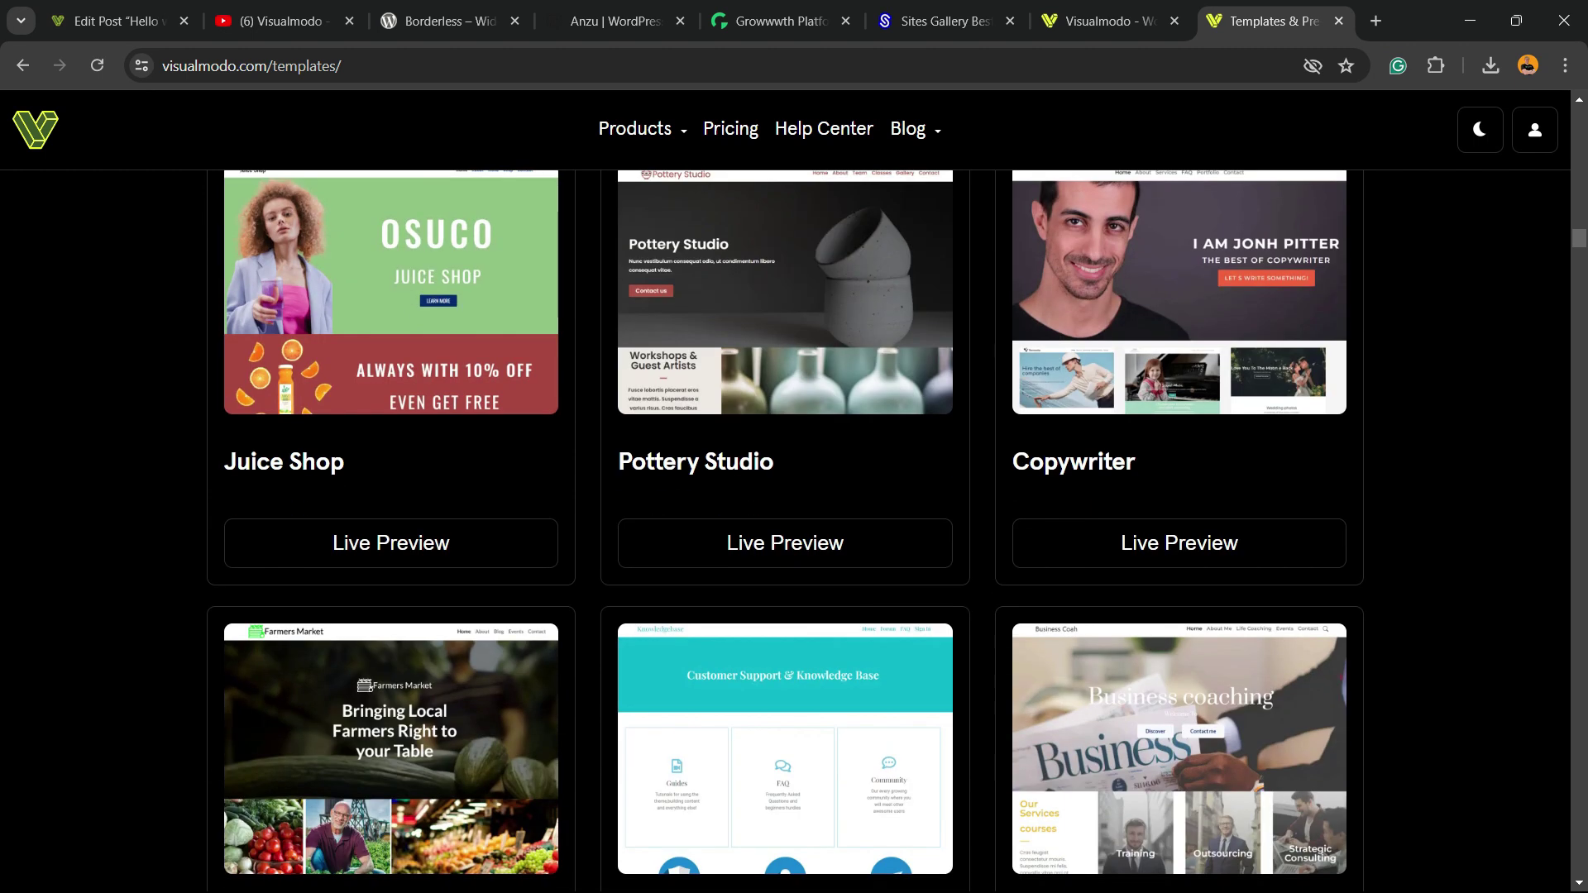